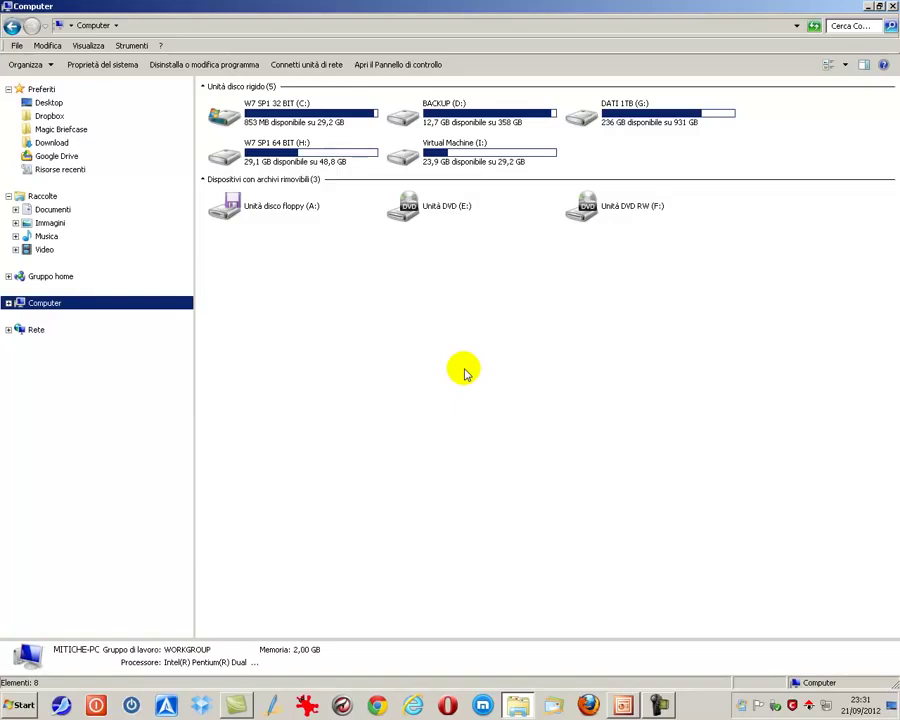
Switch the view to Dettagli and look through the file list of the Guida al Computer folder
{"action": "left_click", "coordinate": [846, 66]}
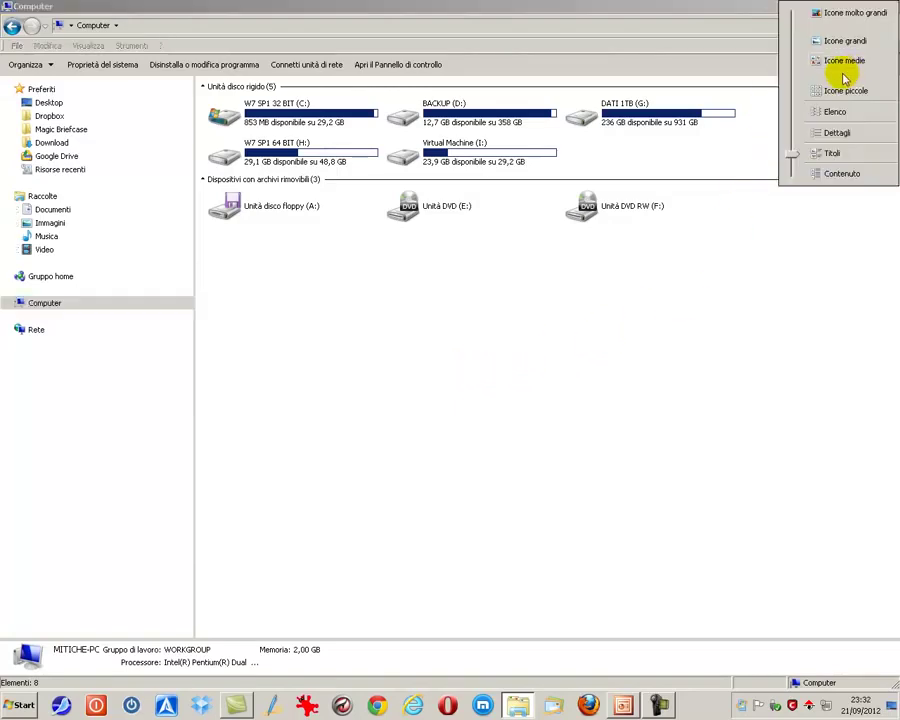
{"action": "left_click", "coordinate": [835, 133]}
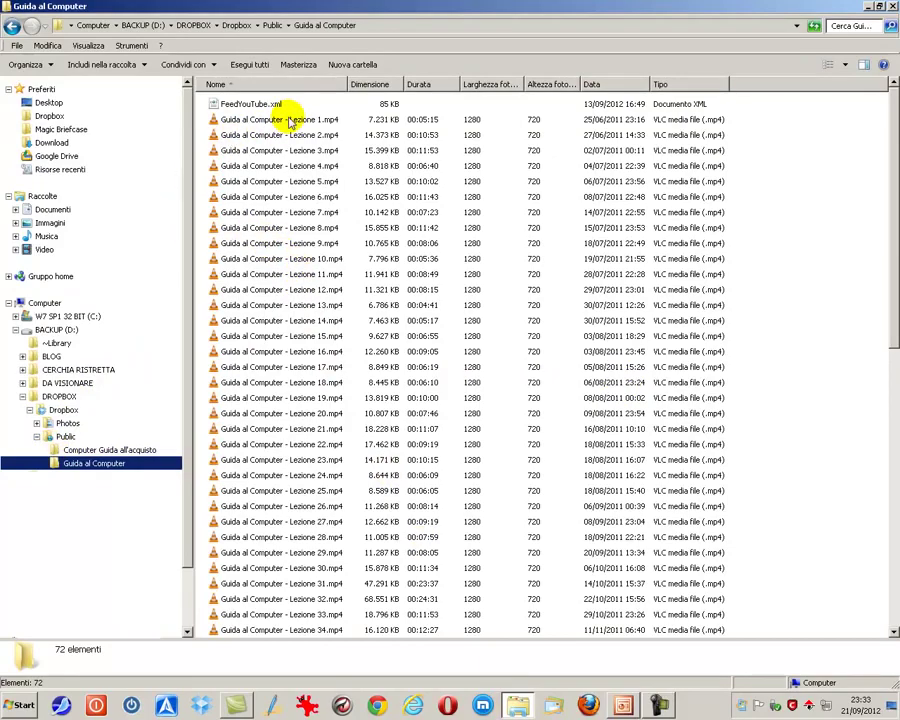
{"action": "scroll", "coordinate": [885, 280], "scroll_direction": "down", "scroll_amount": 3}
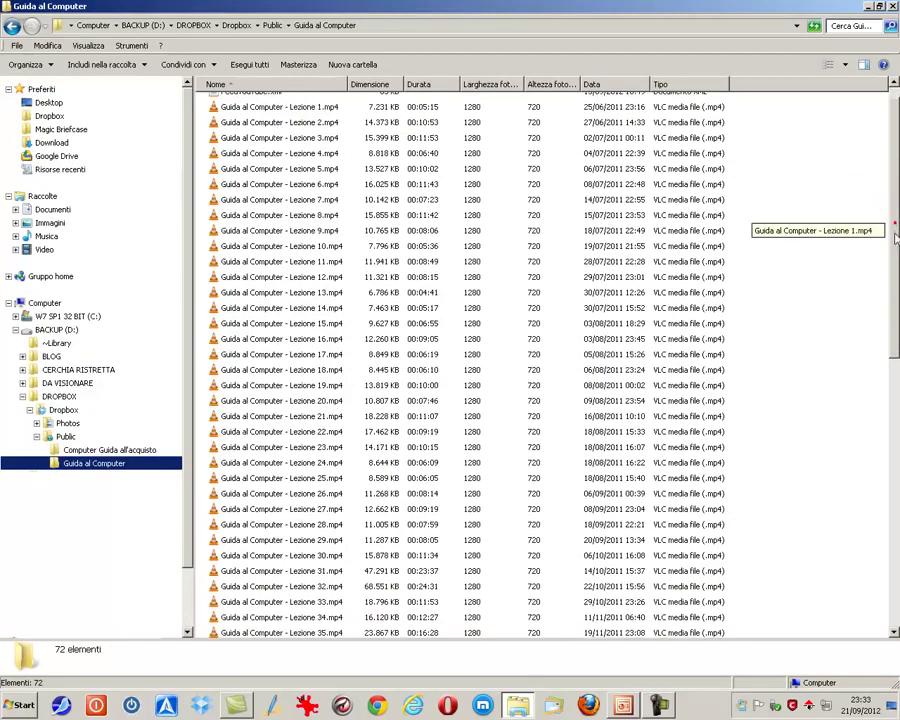
{"action": "scroll", "coordinate": [893, 343], "scroll_direction": "down", "scroll_amount": 5}
{"action": "scroll", "coordinate": [886, 368], "scroll_direction": "up", "scroll_amount": 8}
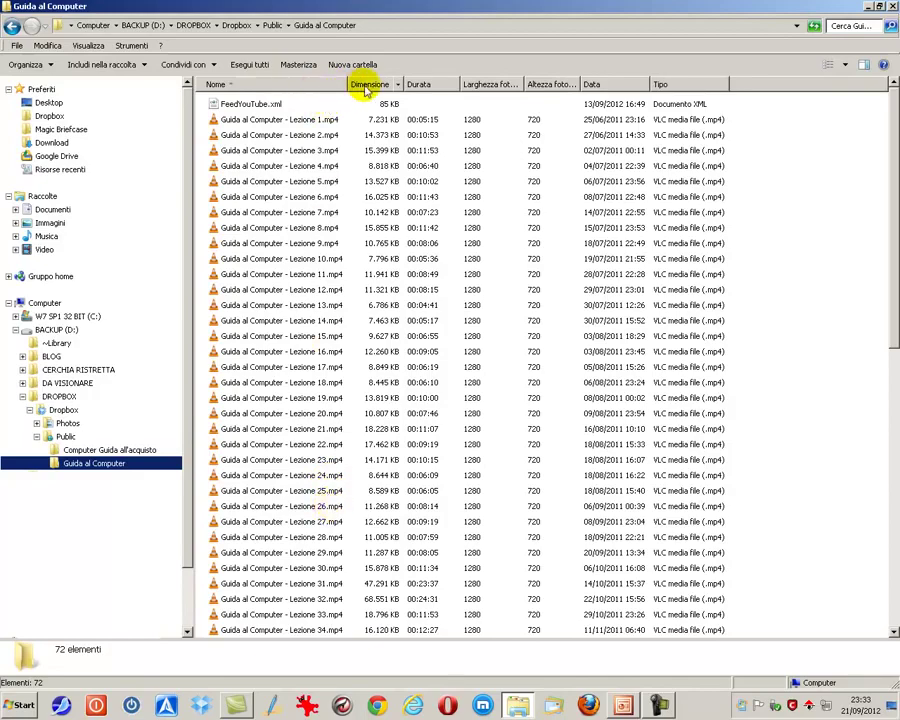
Sort the file list by Nome, Dimensione and Durata in turn, each in both directions, ending with the longest videos first
{"action": "left_click", "coordinate": [287, 86]}
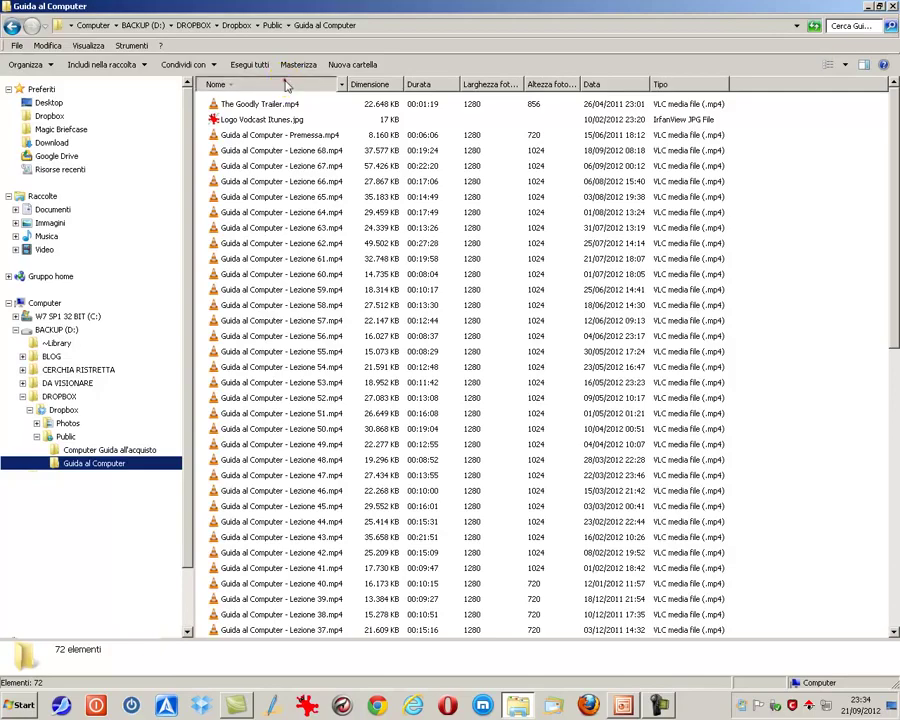
{"action": "left_click", "coordinate": [287, 86]}
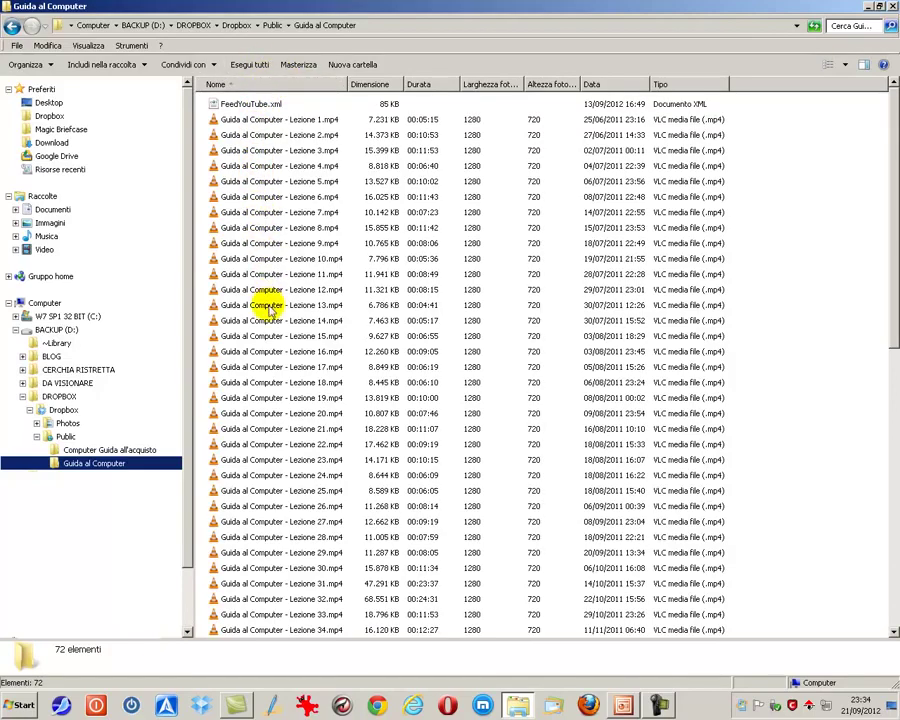
{"action": "left_click", "coordinate": [367, 86]}
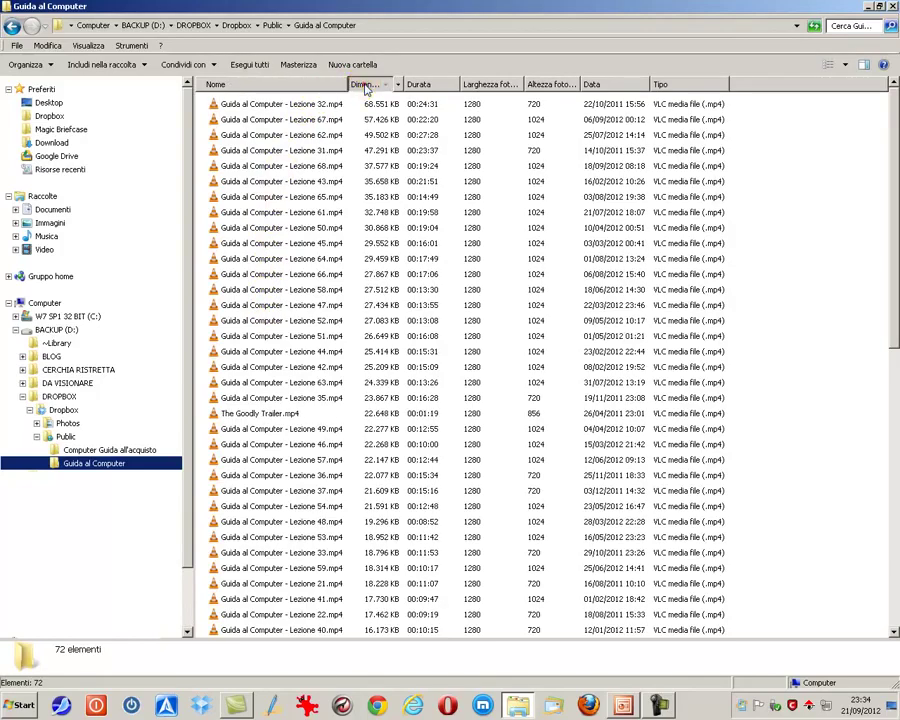
{"action": "left_click", "coordinate": [366, 86]}
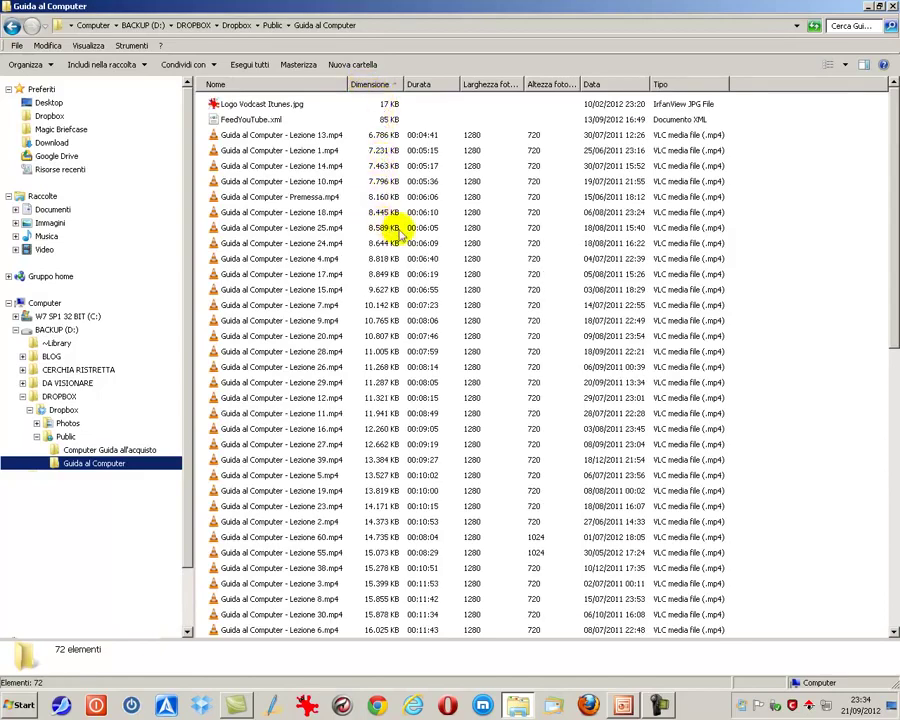
{"action": "left_click", "coordinate": [421, 86]}
{"action": "left_click", "coordinate": [421, 86]}
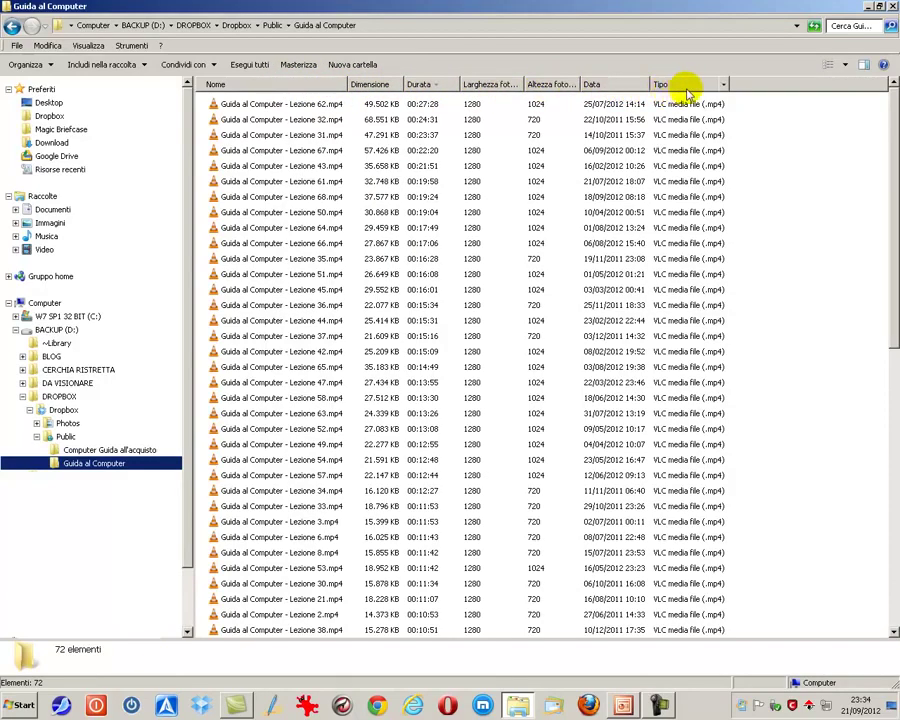
Widen the Nome and Larghezza fotogramma columns by hand and narrow both of them again
{"action": "left_click_drag", "start_coordinate": [345, 84], "coordinate": [438, 84]}
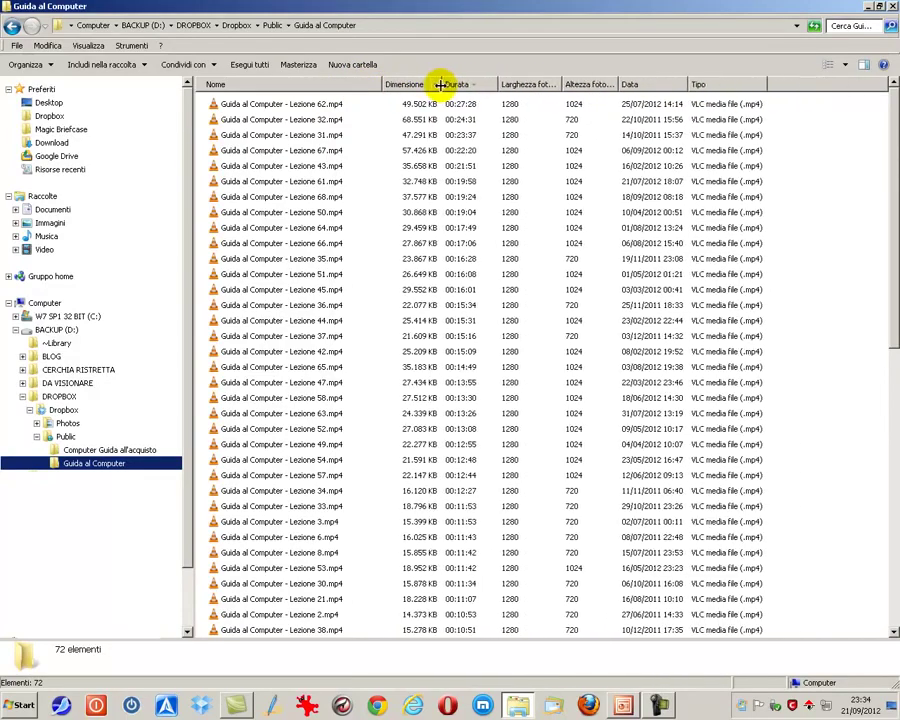
{"action": "left_click_drag", "start_coordinate": [557, 84], "coordinate": [609, 84]}
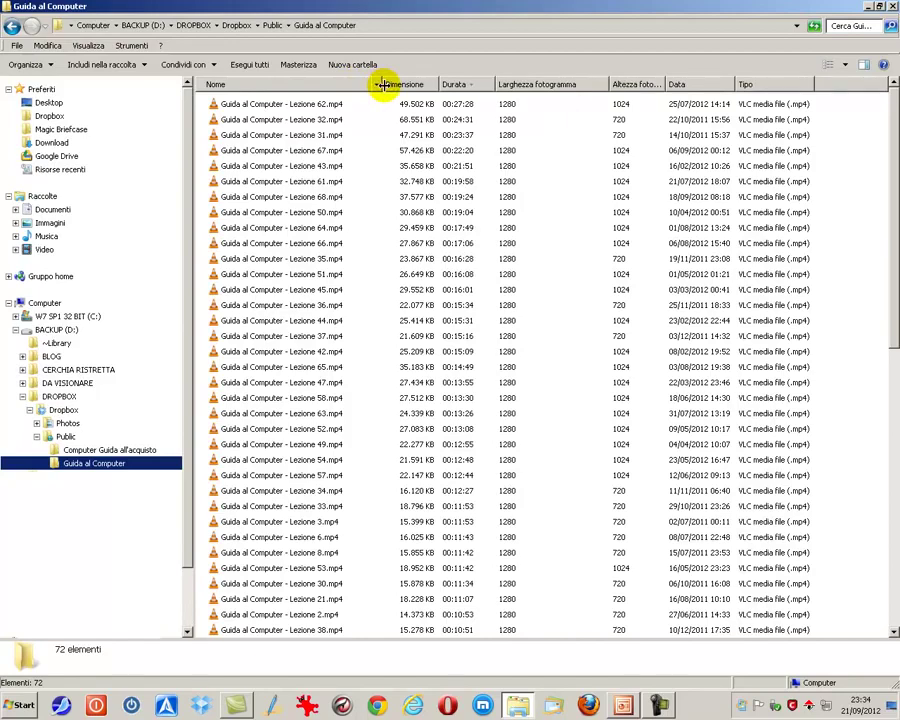
{"action": "left_click_drag", "start_coordinate": [384, 85], "coordinate": [350, 85]}
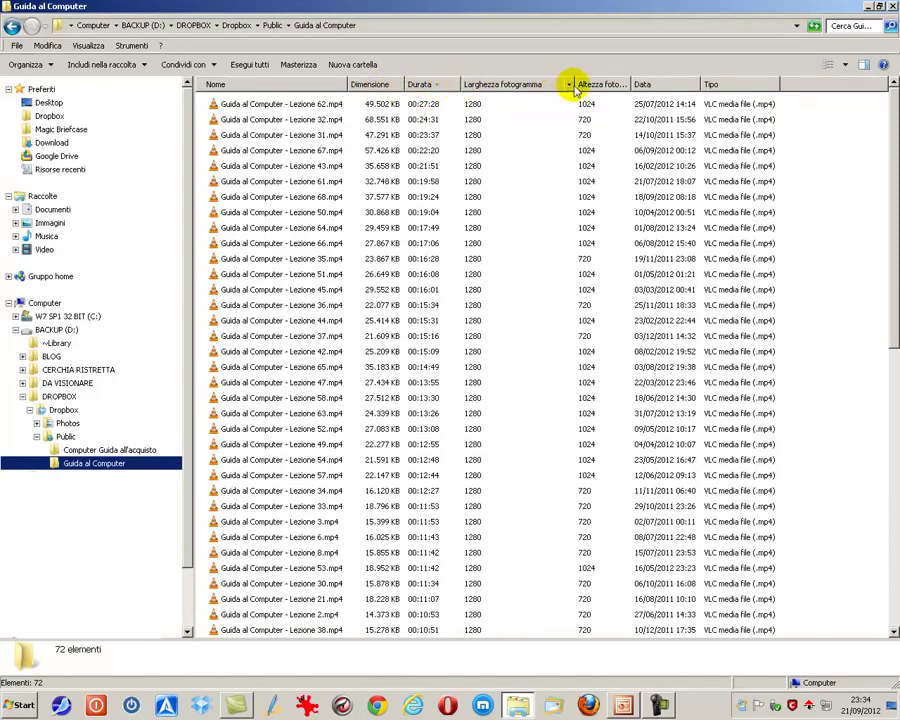
{"action": "left_click_drag", "start_coordinate": [575, 84], "coordinate": [557, 84]}
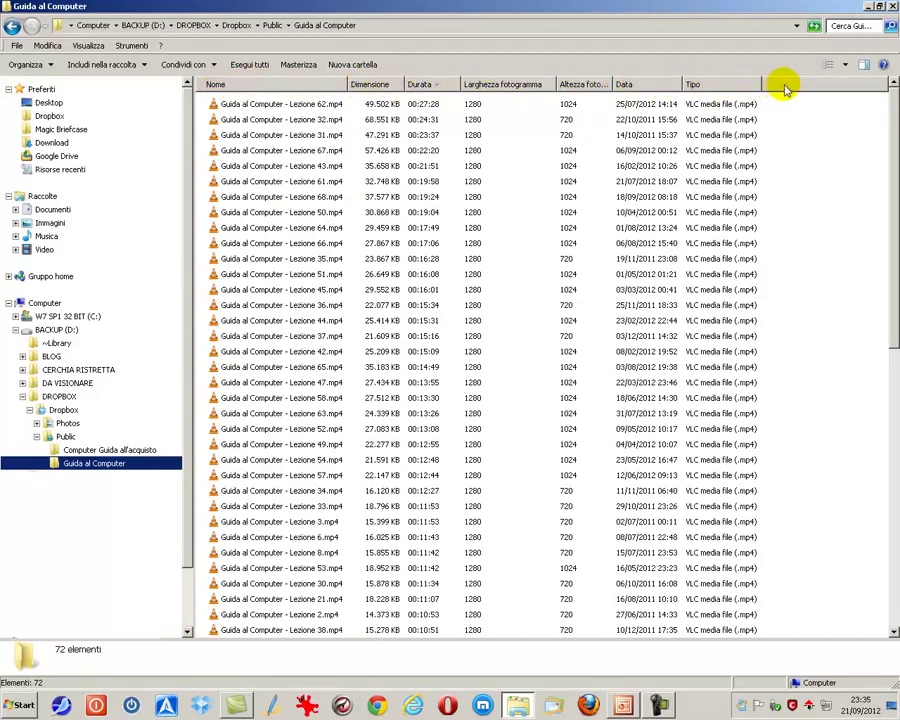
Fit all columns to their contents and sort the files by Nome in ascending order
{"action": "right_click", "coordinate": [650, 90]}
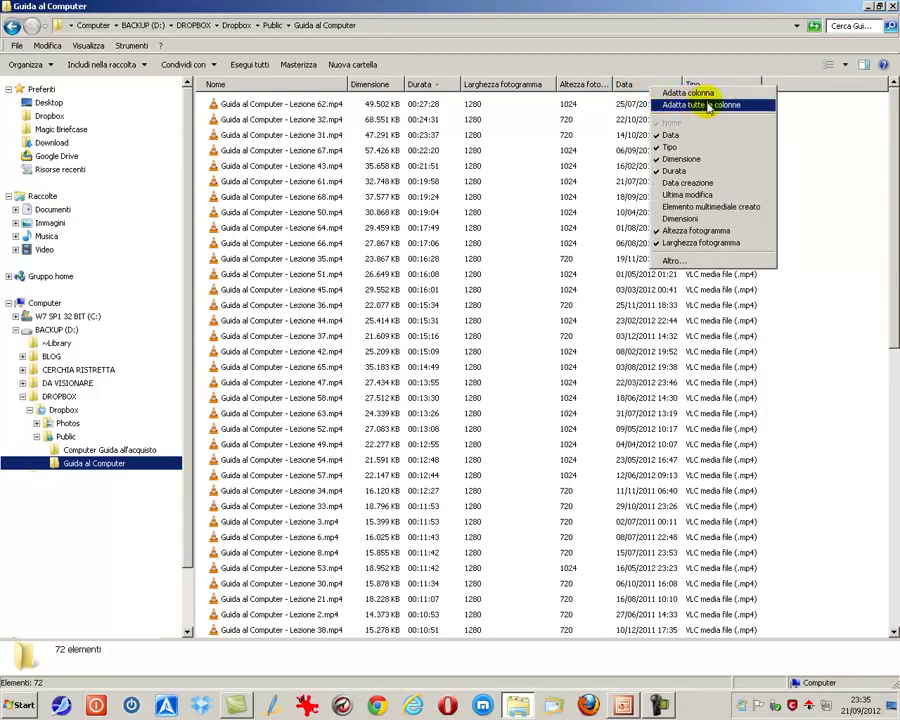
{"action": "left_click", "coordinate": [676, 105]}
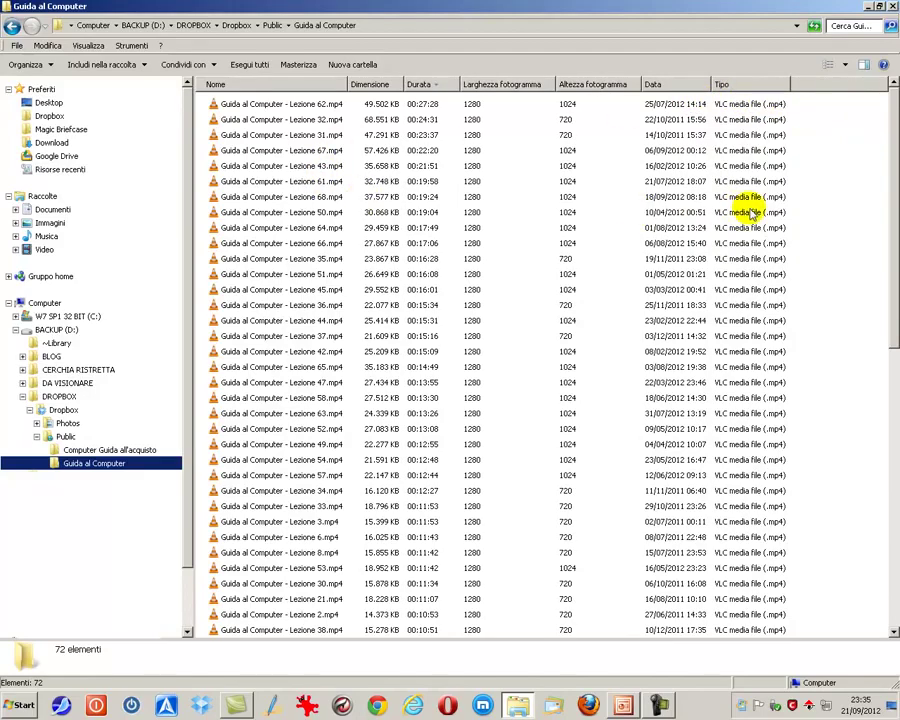
{"action": "left_click", "coordinate": [298, 88]}
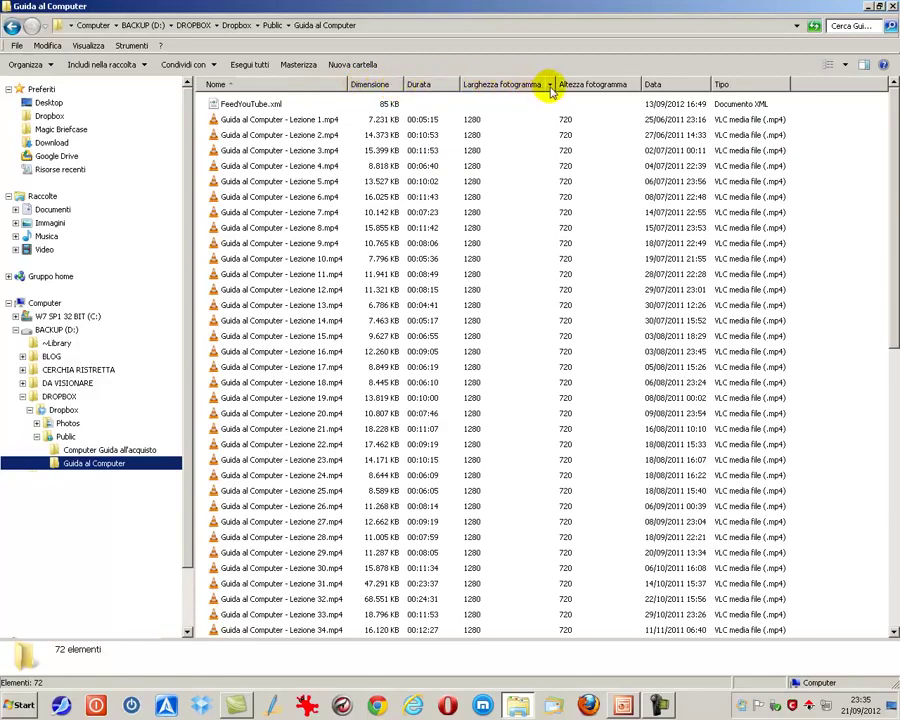
View the filter options of the Nome, Dimensione, Data and Tipo columns, leaving the list sorted by Nome
{"action": "left_click", "coordinate": [342, 86]}
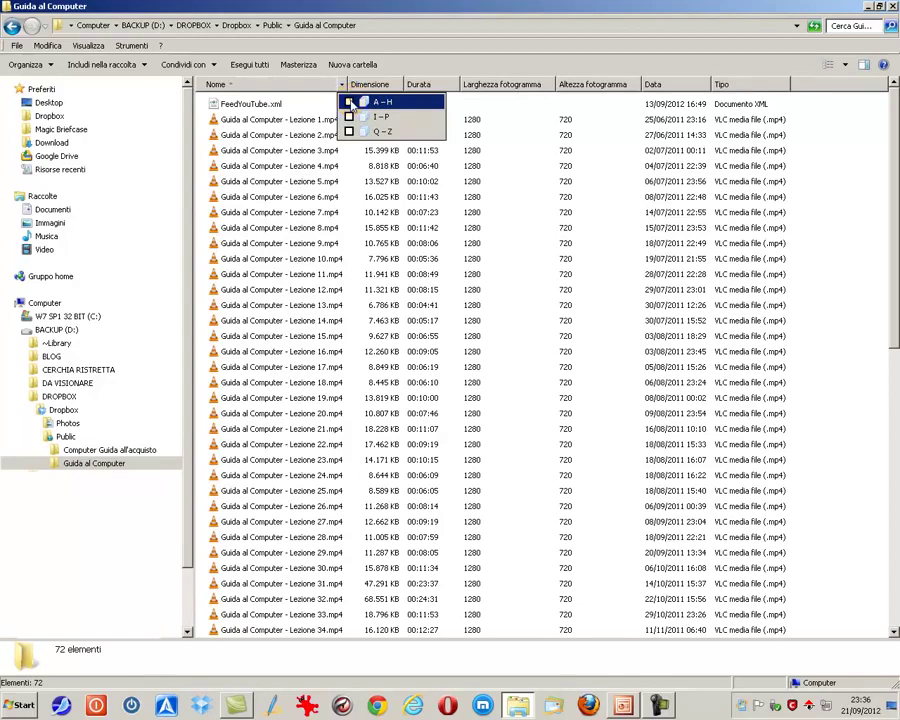
{"action": "left_click", "coordinate": [440, 86]}
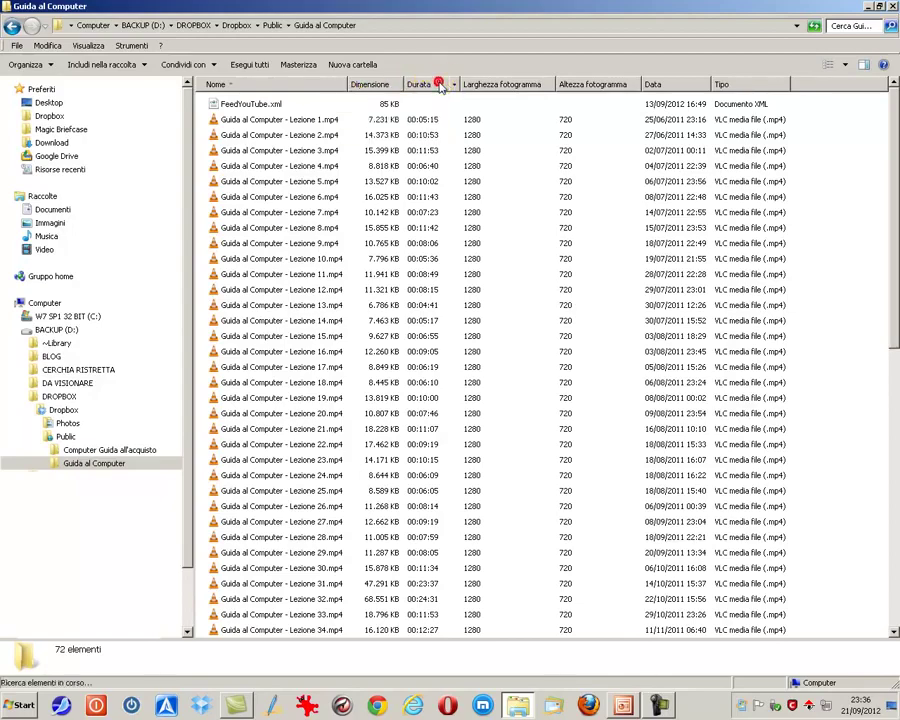
{"action": "left_click", "coordinate": [398, 85]}
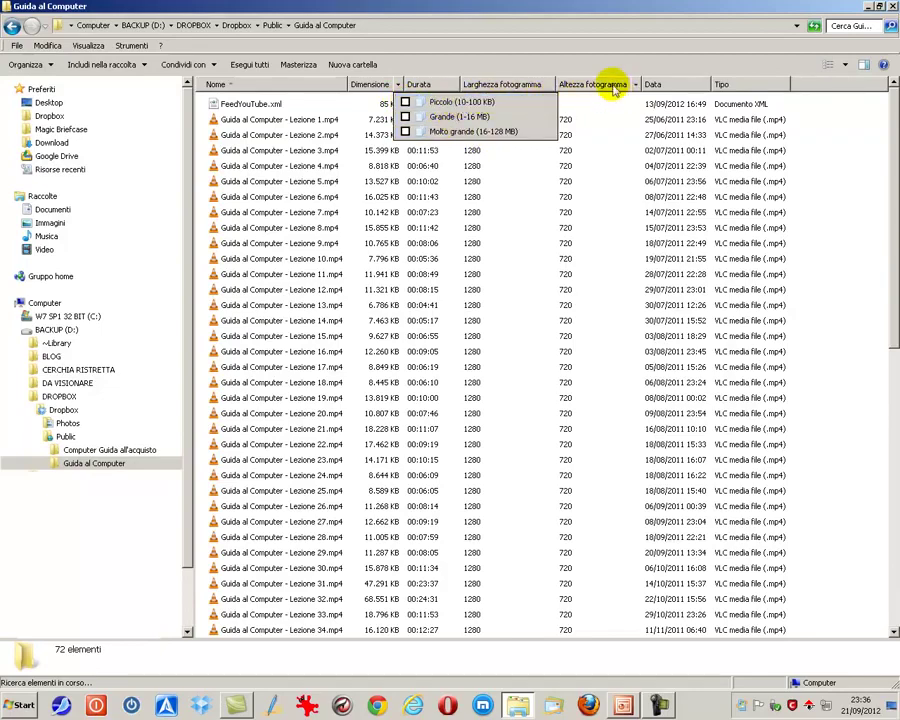
{"action": "left_click", "coordinate": [708, 87]}
{"action": "left_click", "coordinate": [708, 87]}
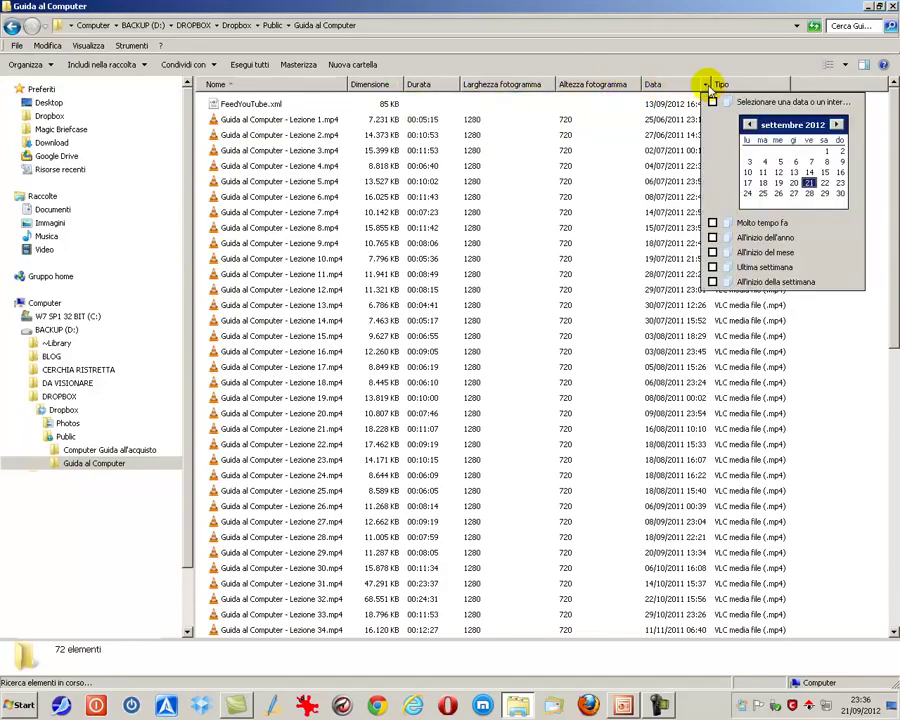
{"action": "left_click", "coordinate": [734, 86]}
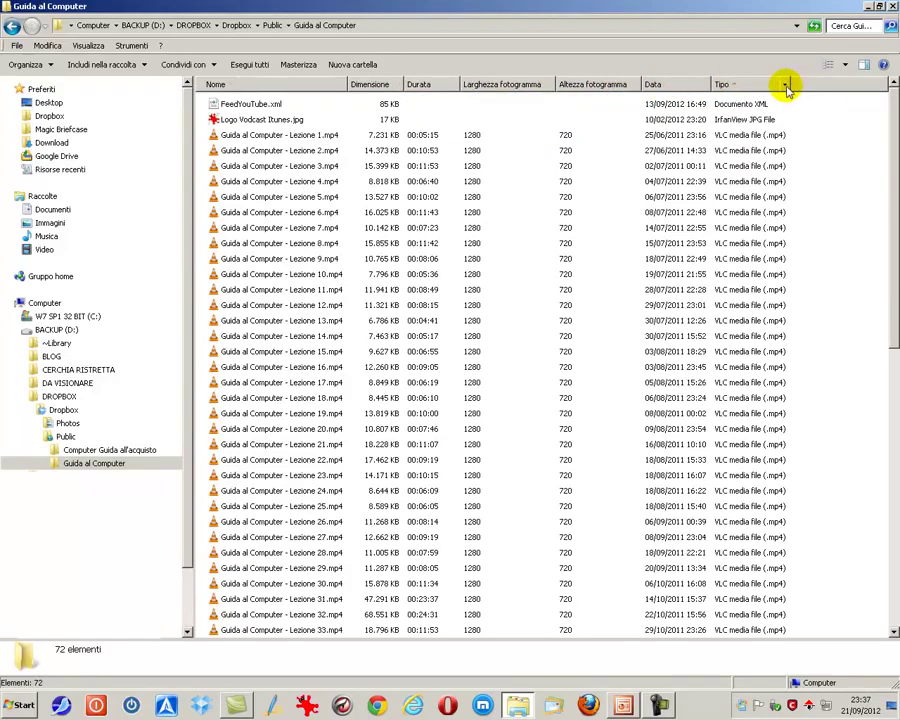
{"action": "left_click", "coordinate": [785, 84]}
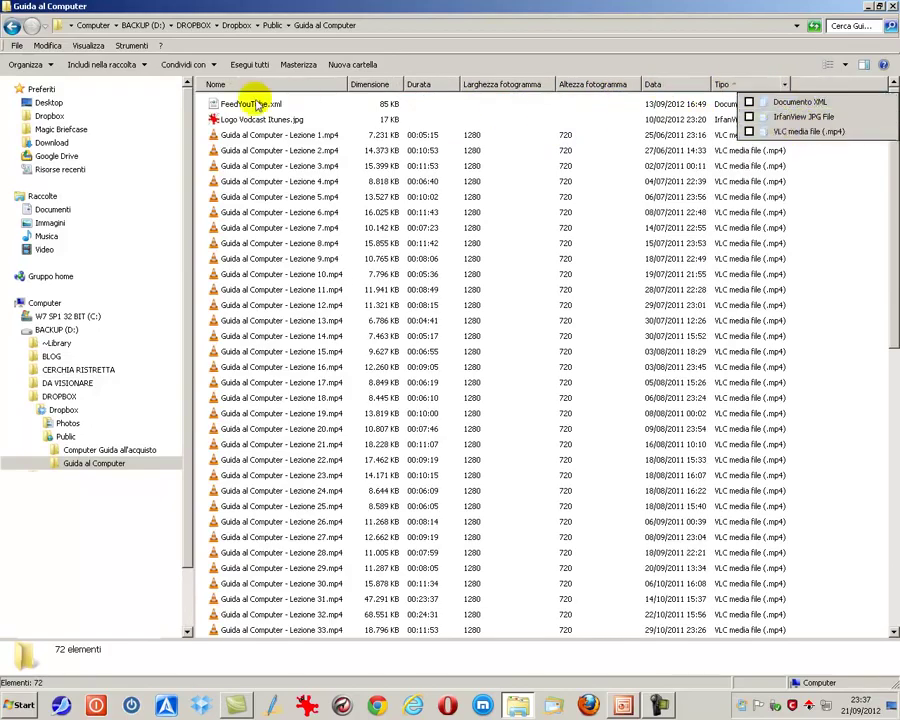
{"action": "left_click", "coordinate": [248, 68]}
{"action": "left_click", "coordinate": [250, 88]}
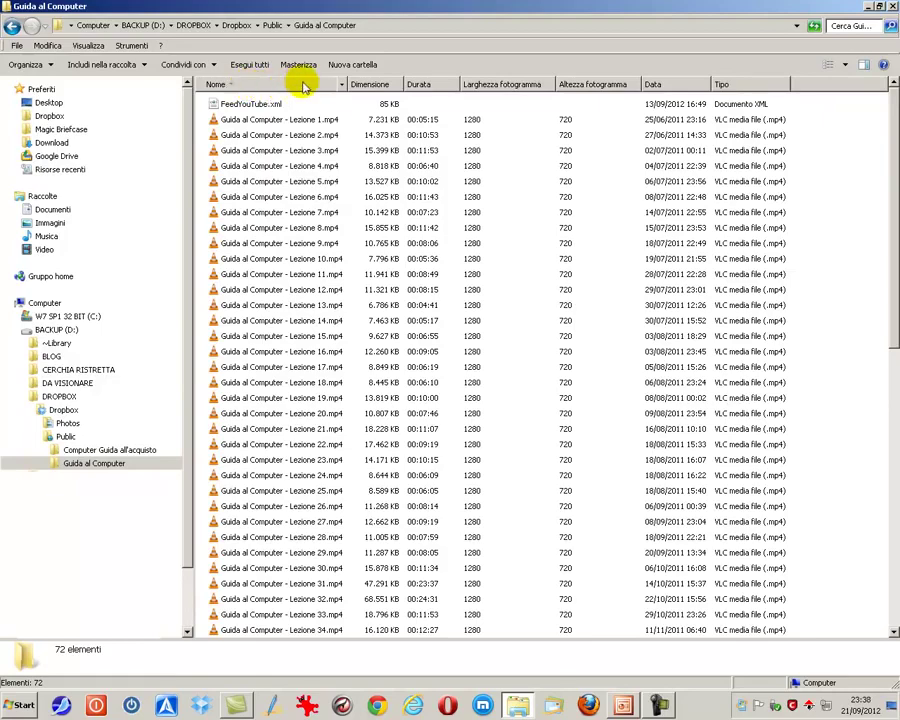
Filter the files by the durations Breve (1-5 min) and Medio (5-30 min), and clear both filters
{"action": "left_click", "coordinate": [455, 87]}
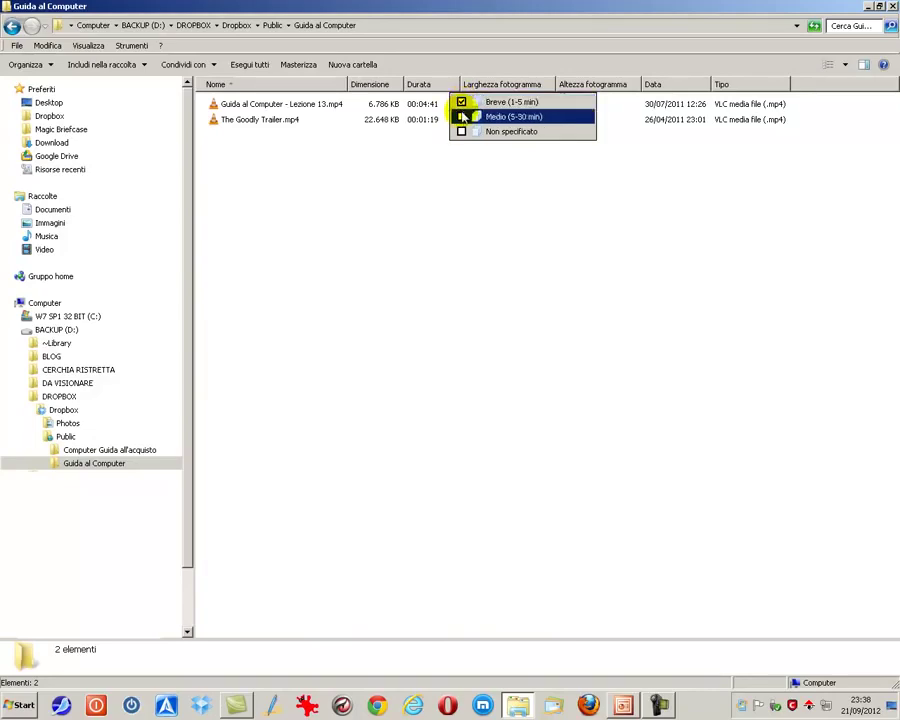
{"action": "left_click", "coordinate": [461, 117]}
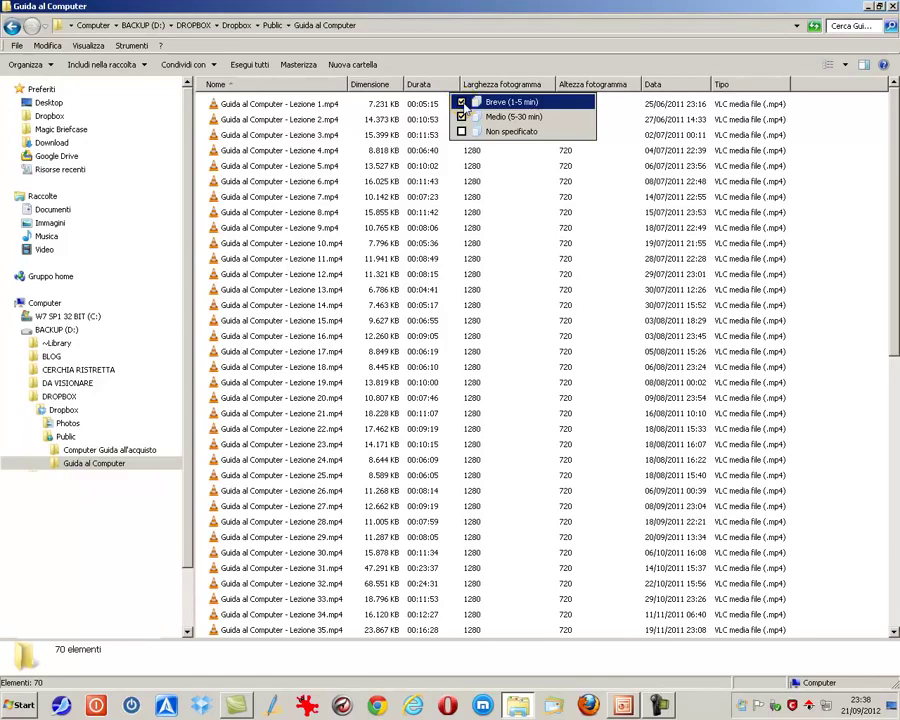
{"action": "left_click", "coordinate": [462, 103]}
{"action": "left_click", "coordinate": [462, 117]}
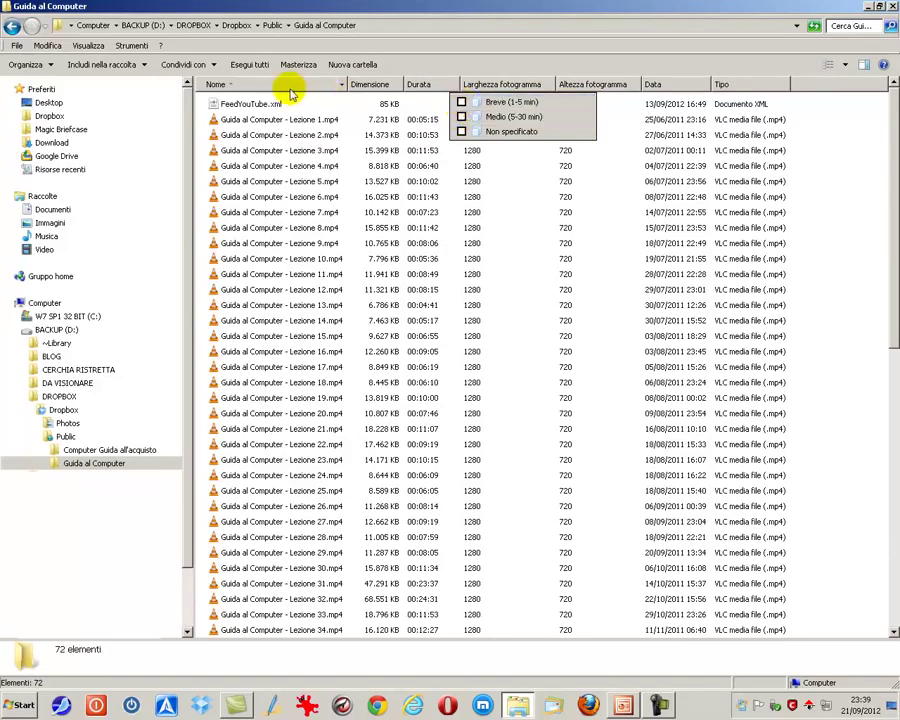
{"action": "left_click", "coordinate": [539, 372]}
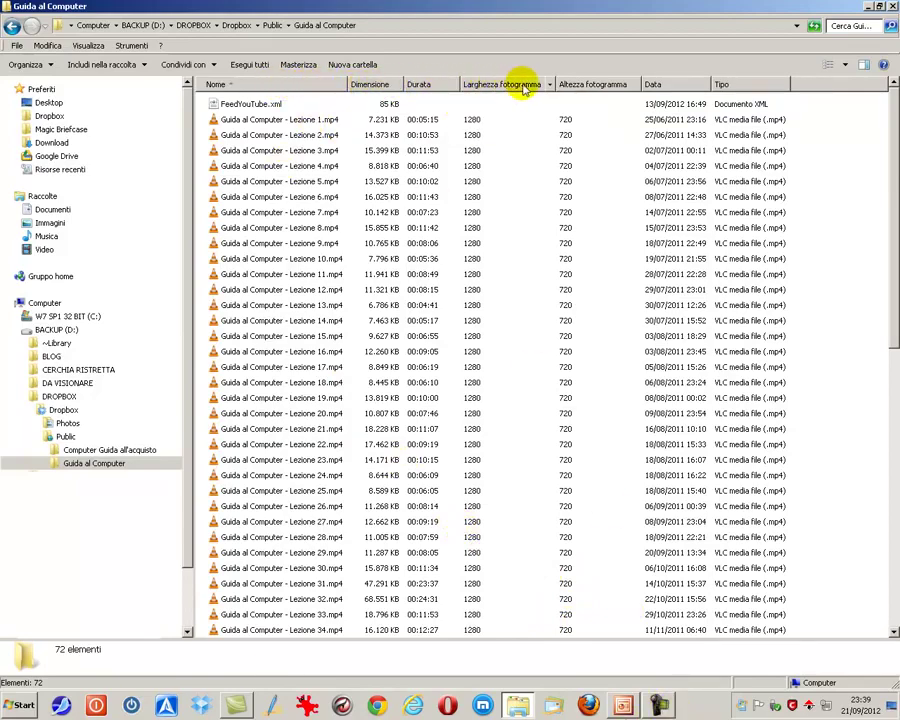
Add the Album, Allegati and Alternativo detail columns to the file list
{"action": "right_click", "coordinate": [443, 89]}
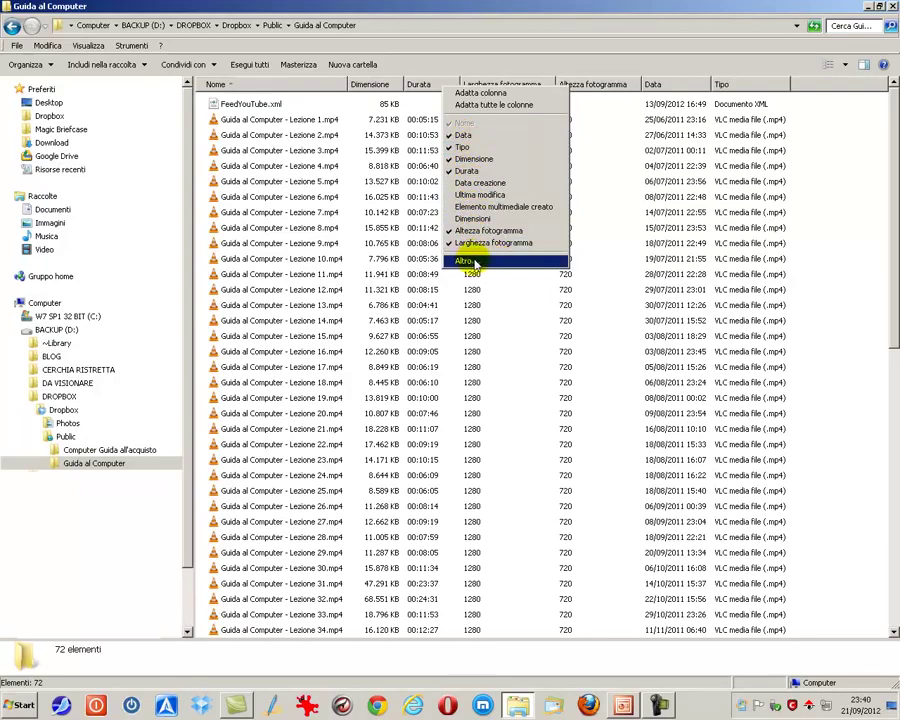
{"action": "left_click", "coordinate": [475, 263]}
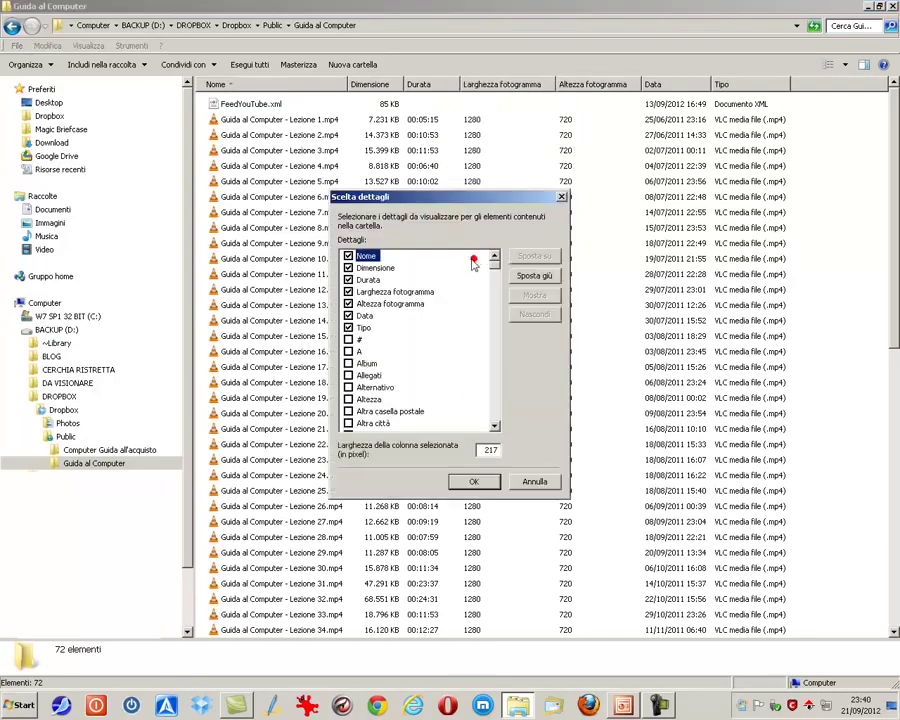
{"action": "left_click", "coordinate": [496, 287]}
{"action": "left_click", "coordinate": [496, 287]}
{"action": "left_click_drag", "start_coordinate": [496, 287], "coordinate": [493, 257]}
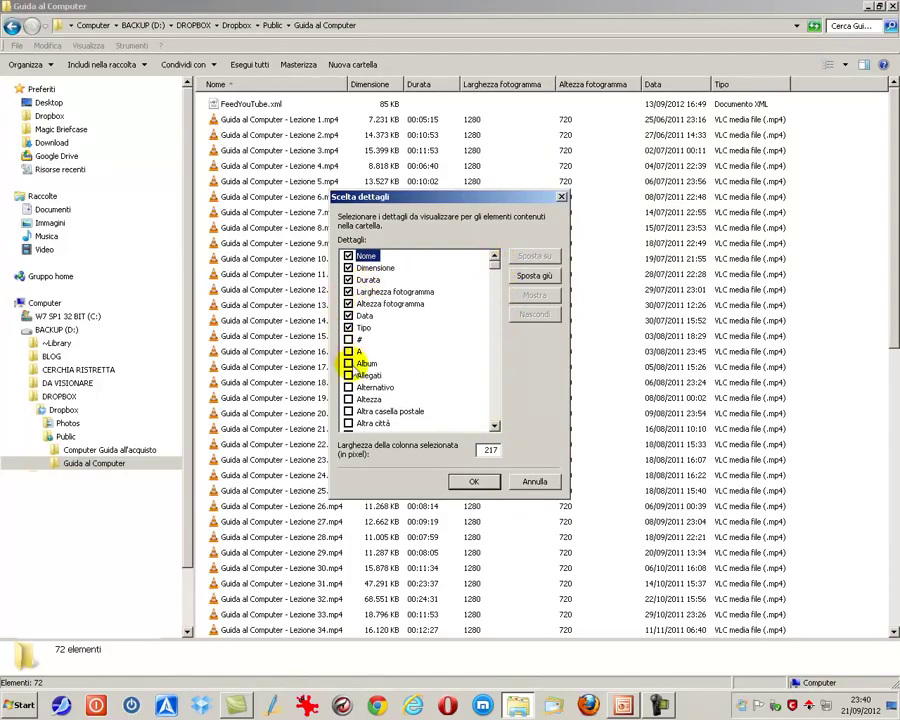
{"action": "left_click", "coordinate": [348, 363]}
{"action": "left_click", "coordinate": [348, 375]}
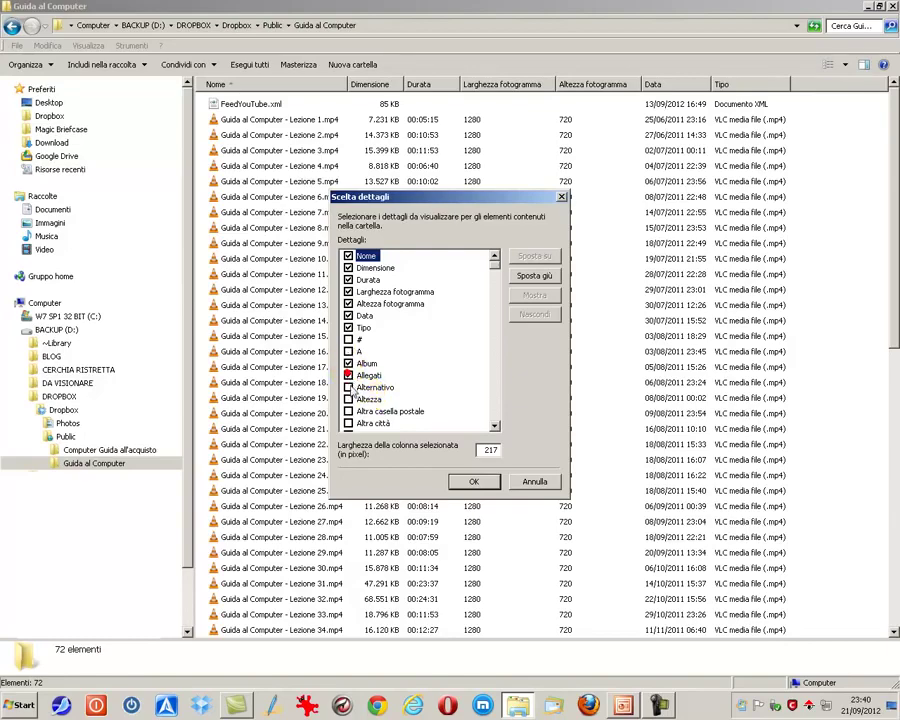
{"action": "left_click", "coordinate": [348, 387]}
{"action": "left_click", "coordinate": [474, 483]}
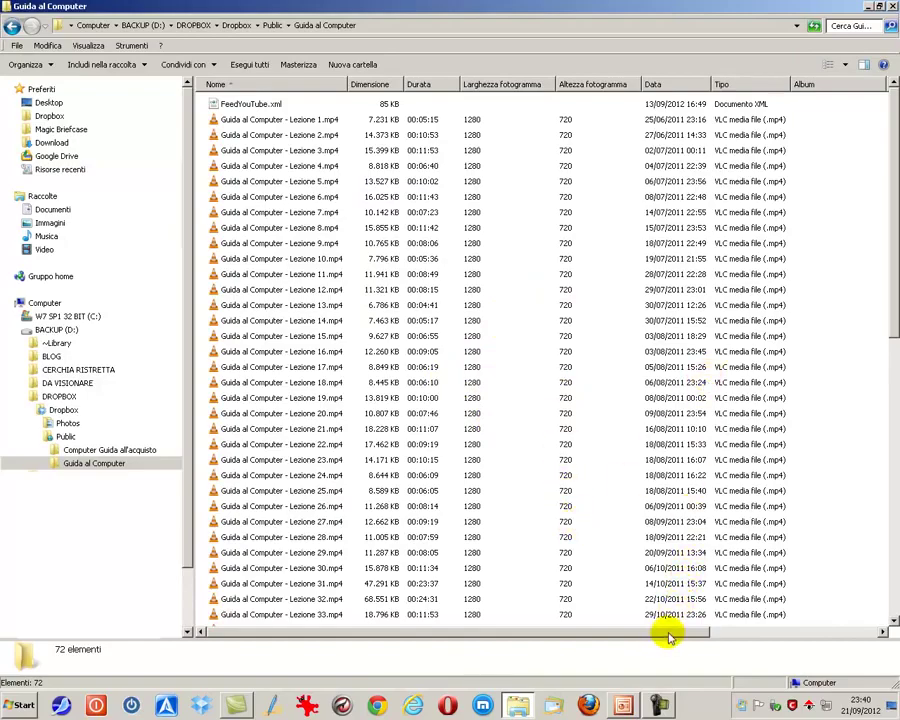
{"action": "left_click_drag", "start_coordinate": [669, 637], "coordinate": [534, 638]}
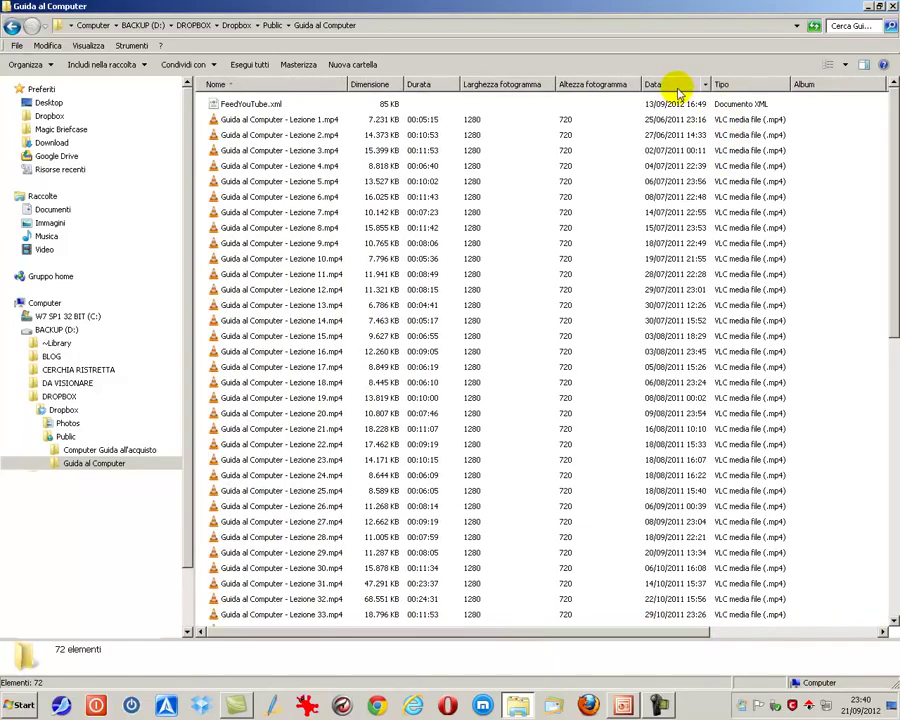
Reorder the columns to Dimensione, Nome, Larghezza fotogramma, Durata, Data, Altezza fotogramma
{"action": "left_click_drag", "start_coordinate": [678, 89], "coordinate": [590, 88]}
{"action": "left_click_drag", "start_coordinate": [446, 86], "coordinate": [536, 88]}
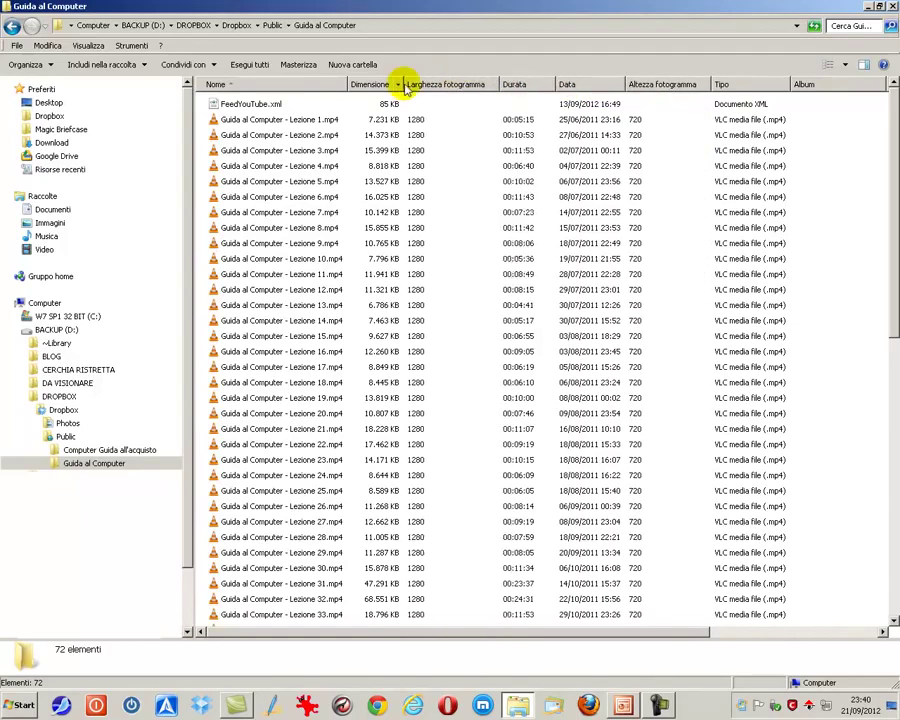
{"action": "mouse_move", "coordinate": [286, 87]}
{"action": "left_mouse_down"}
{"action": "mouse_move", "coordinate": [550, 86]}
{"action": "mouse_move", "coordinate": [286, 82]}
{"action": "left_mouse_up"}
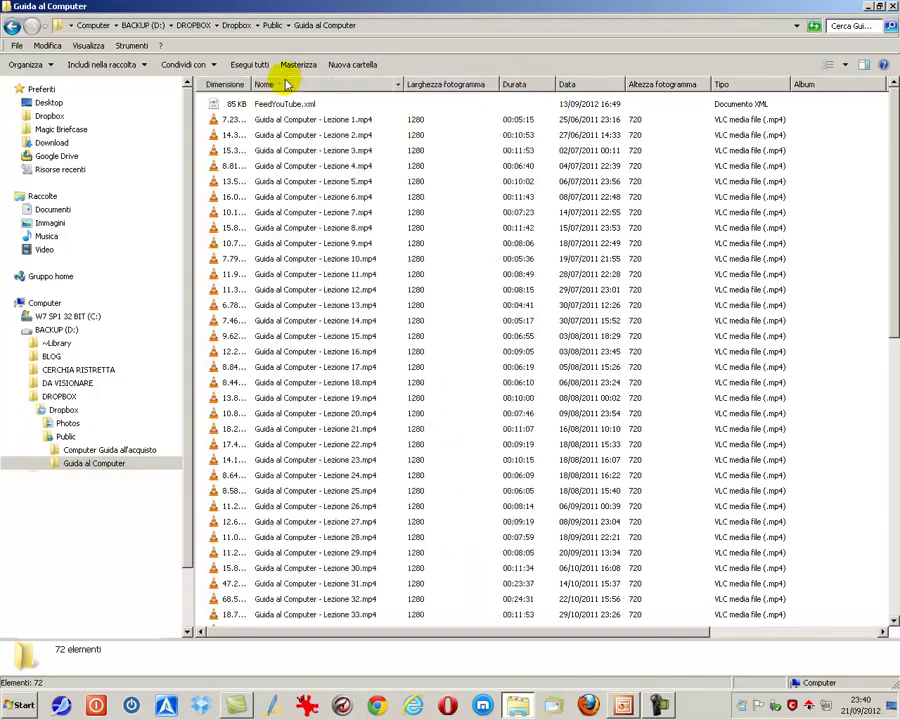
Reorder the columns to Nome, Dimensione, Durata, Larghezza fotogramma, Altezza fotogramma, Data
{"action": "left_click_drag", "start_coordinate": [231, 86], "coordinate": [463, 85]}
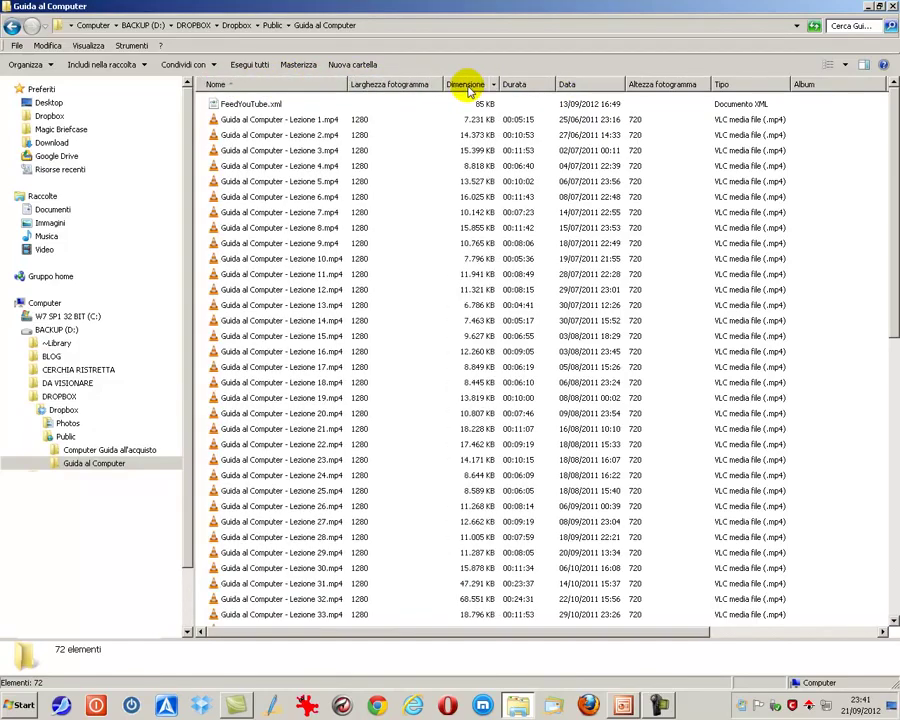
{"action": "left_click_drag", "start_coordinate": [385, 90], "coordinate": [415, 88]}
{"action": "left_click_drag", "start_coordinate": [645, 90], "coordinate": [572, 90]}
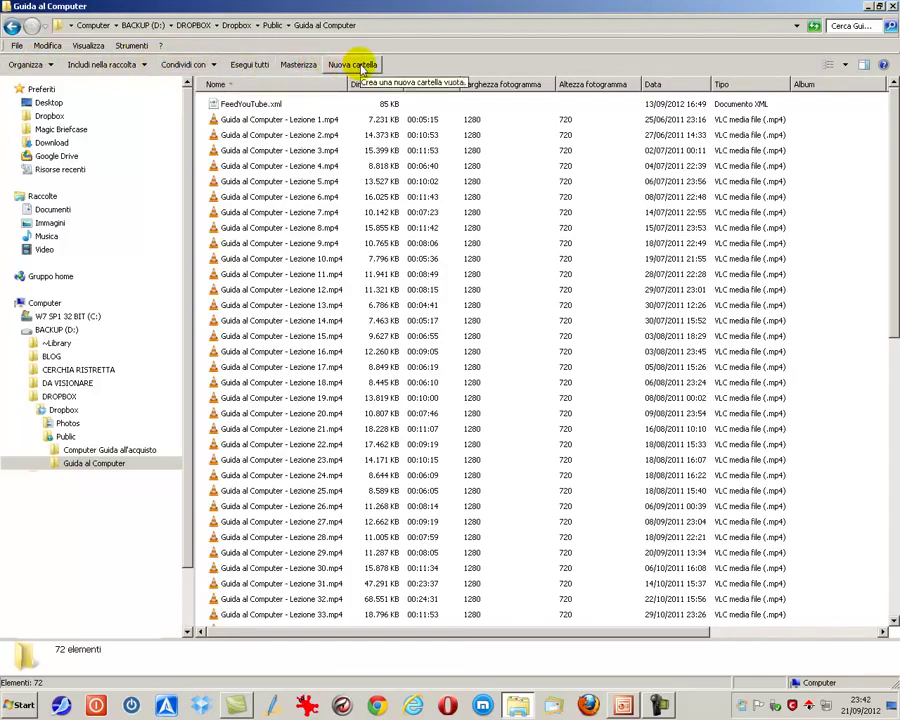
Hide the window's menu bar (Barra dei menu) and display it again
{"action": "left_click", "coordinate": [52, 66]}
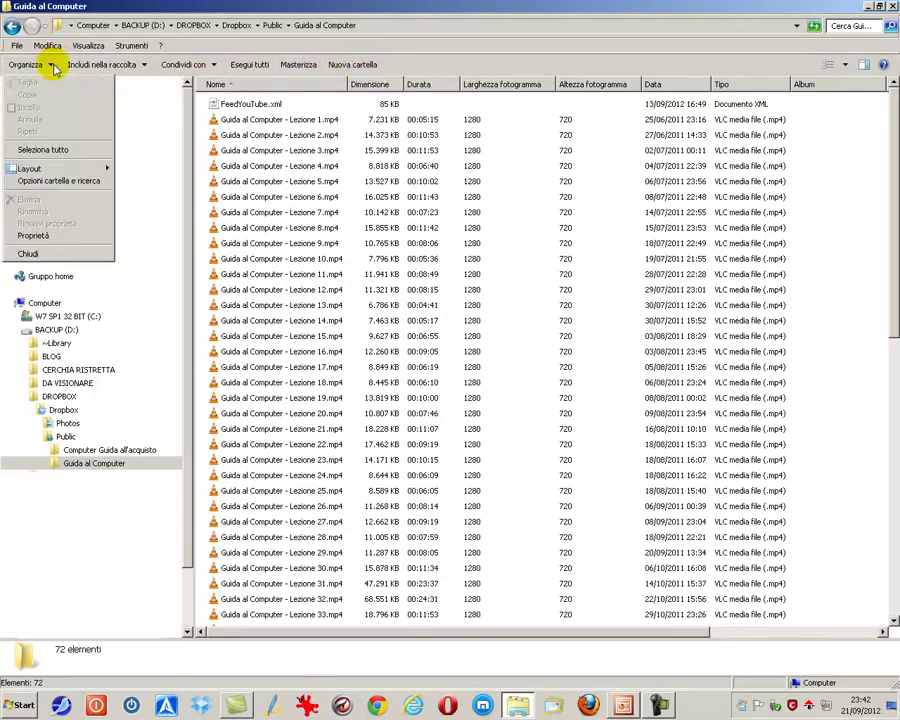
{"action": "mouse_move", "coordinate": [66, 170]}
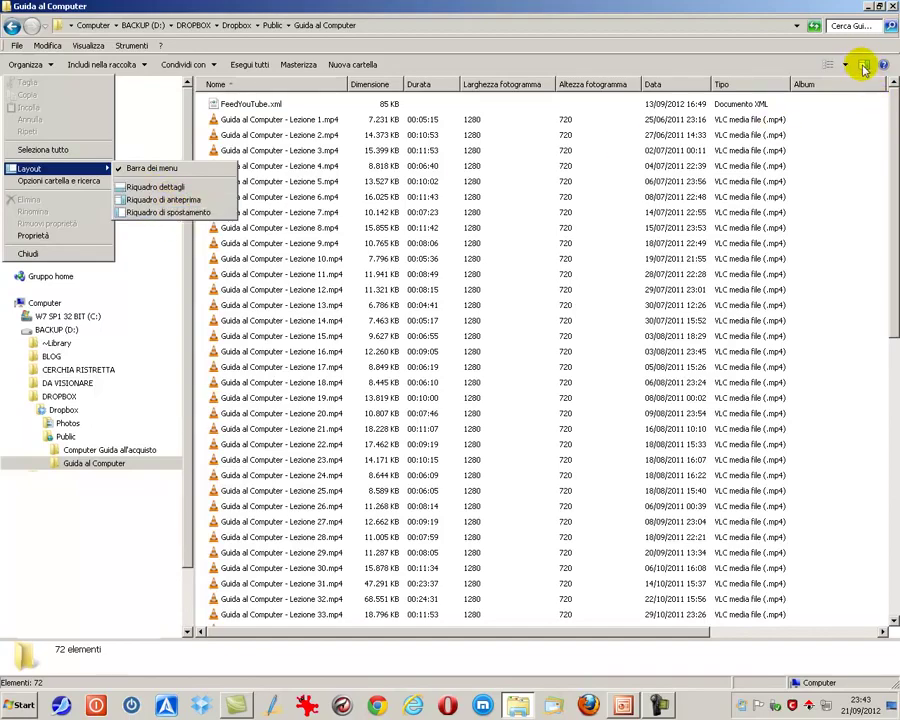
{"action": "left_click", "coordinate": [155, 168]}
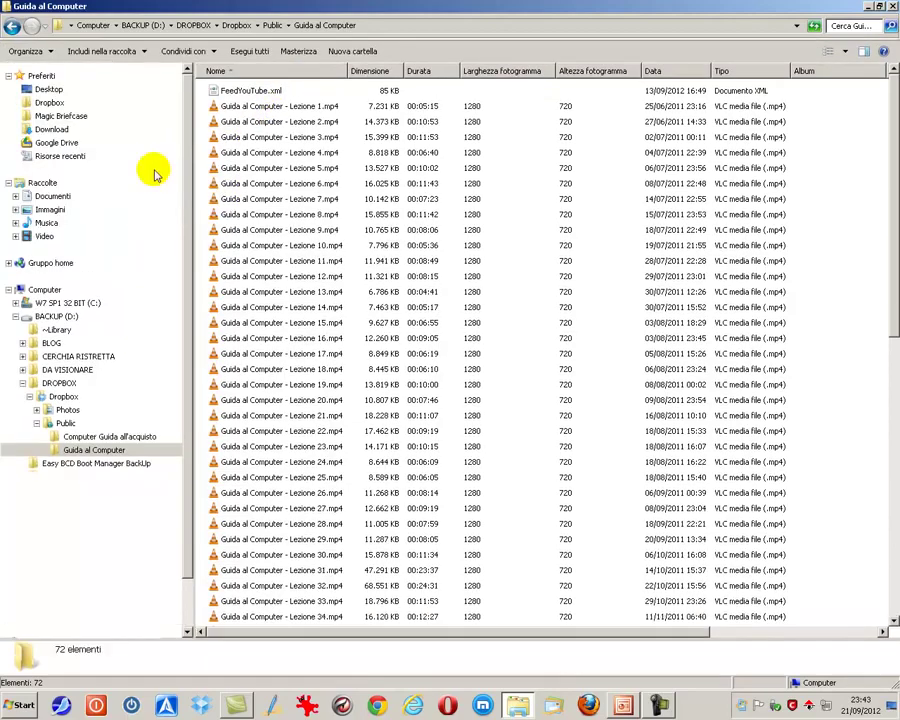
{"action": "left_click", "coordinate": [38, 50]}
{"action": "mouse_move", "coordinate": [113, 158]}
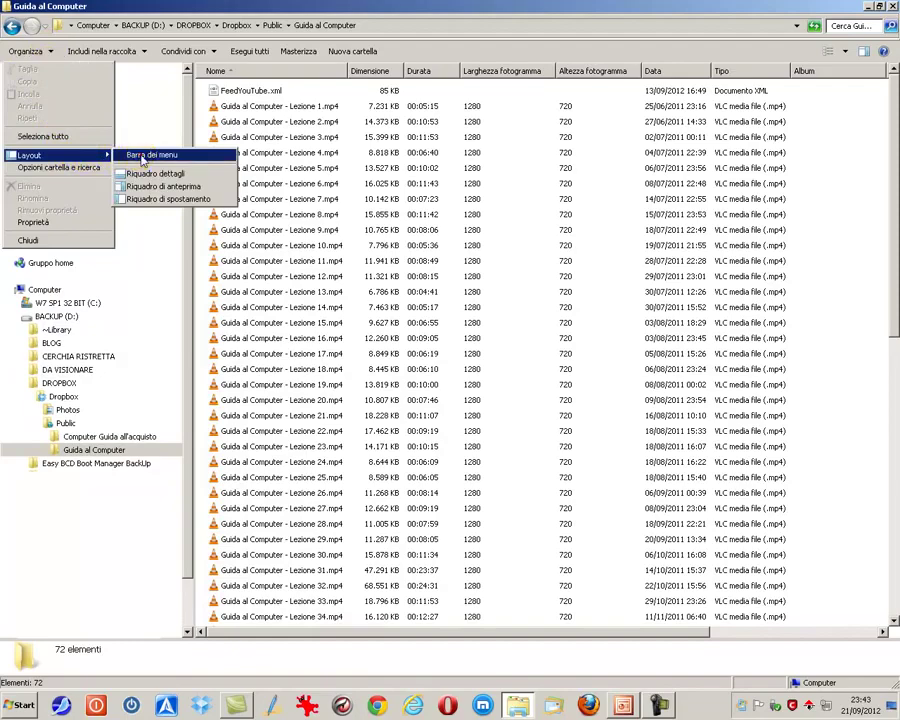
{"action": "left_click", "coordinate": [150, 155]}
View the File, Modifica, Visualizza, Strumenti and help commands offered while no file is selected
{"action": "left_click", "coordinate": [18, 46]}
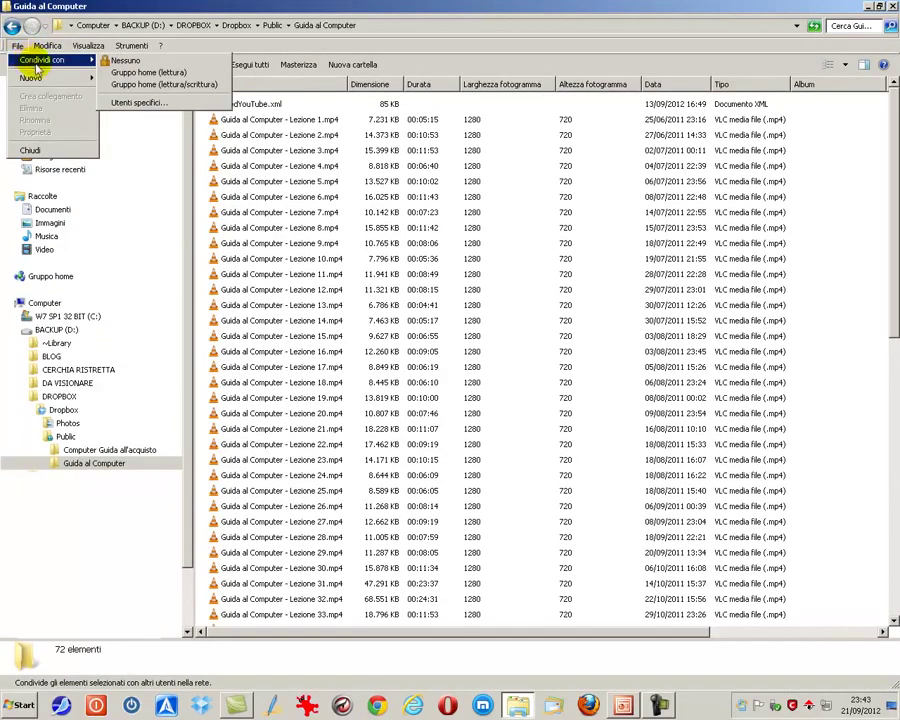
{"action": "left_click", "coordinate": [46, 46]}
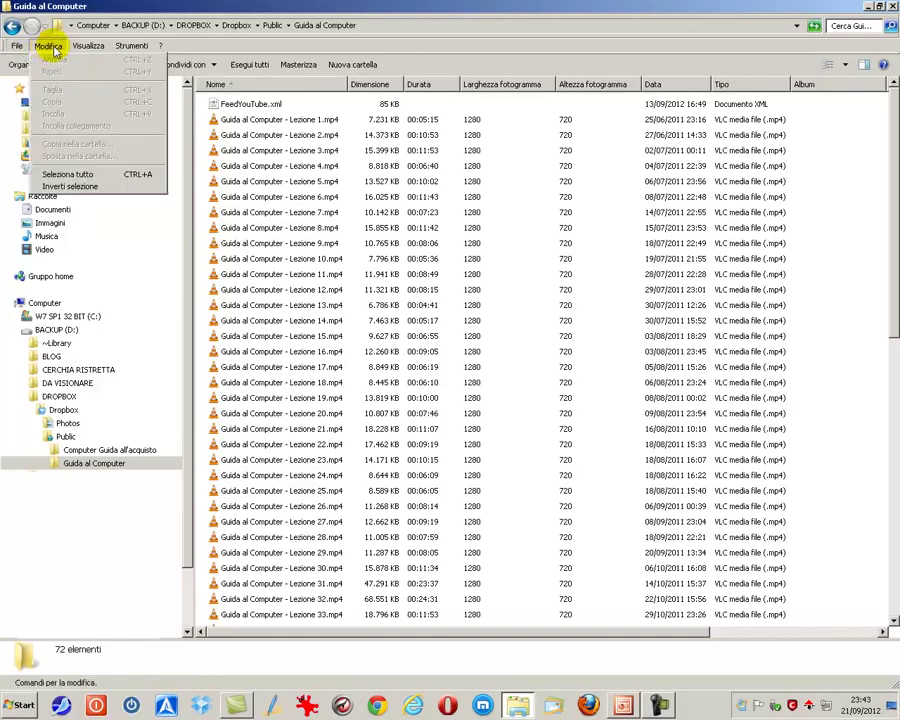
{"action": "left_click", "coordinate": [82, 46]}
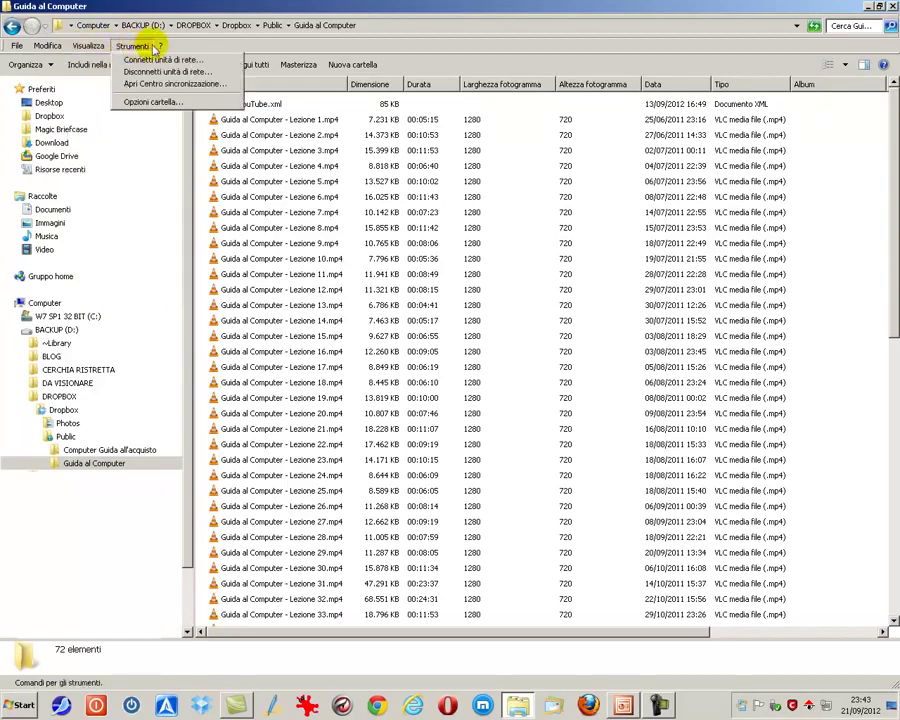
{"action": "mouse_move", "coordinate": [170, 46]}
{"action": "mouse_move", "coordinate": [126, 46]}
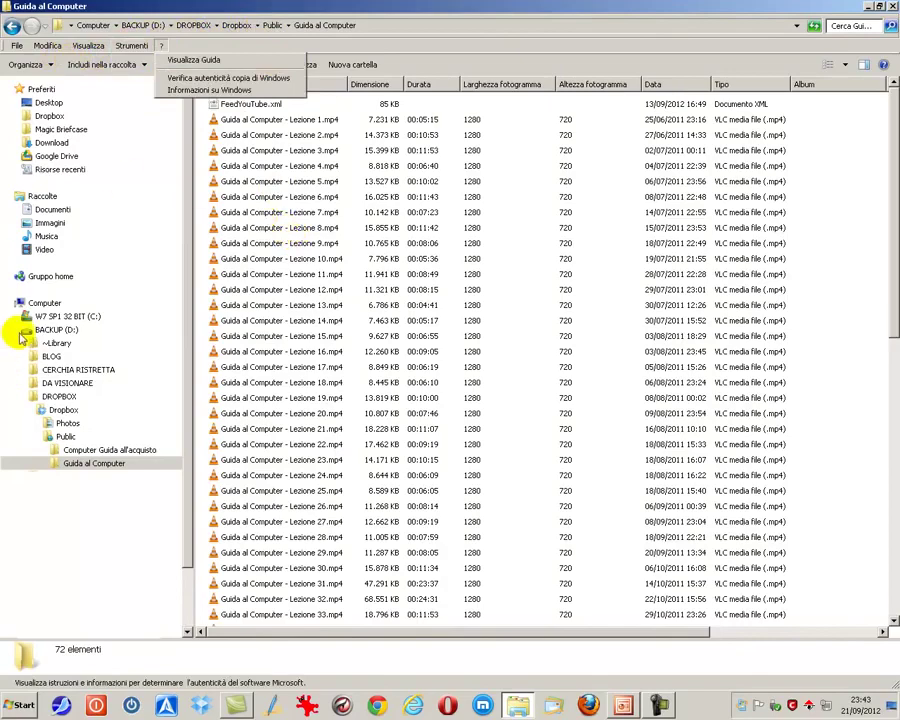
{"action": "left_click", "coordinate": [253, 276]}
Select Guida al Computer - Lezione 4.mp4 and view the list of programs available to play it
{"action": "left_click", "coordinate": [260, 166]}
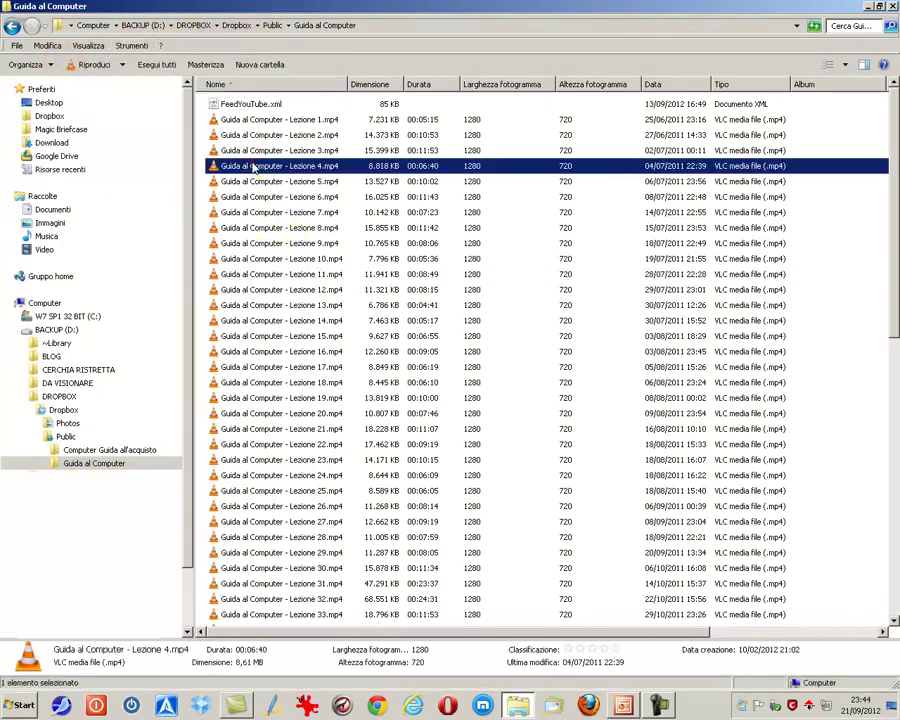
{"action": "left_click", "coordinate": [124, 65]}
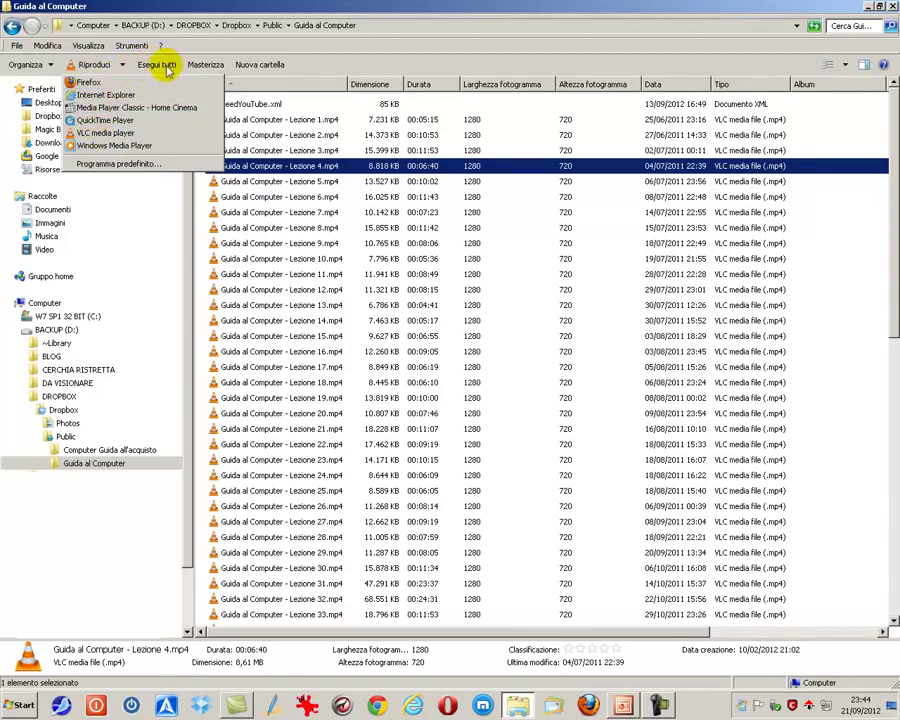
Select the range Lezione 2 to Lezione 7, and replace it with Lezione 9 to Lezione 13 plus Lezione 7, 5 and 3
{"action": "left_click", "coordinate": [297, 137]}
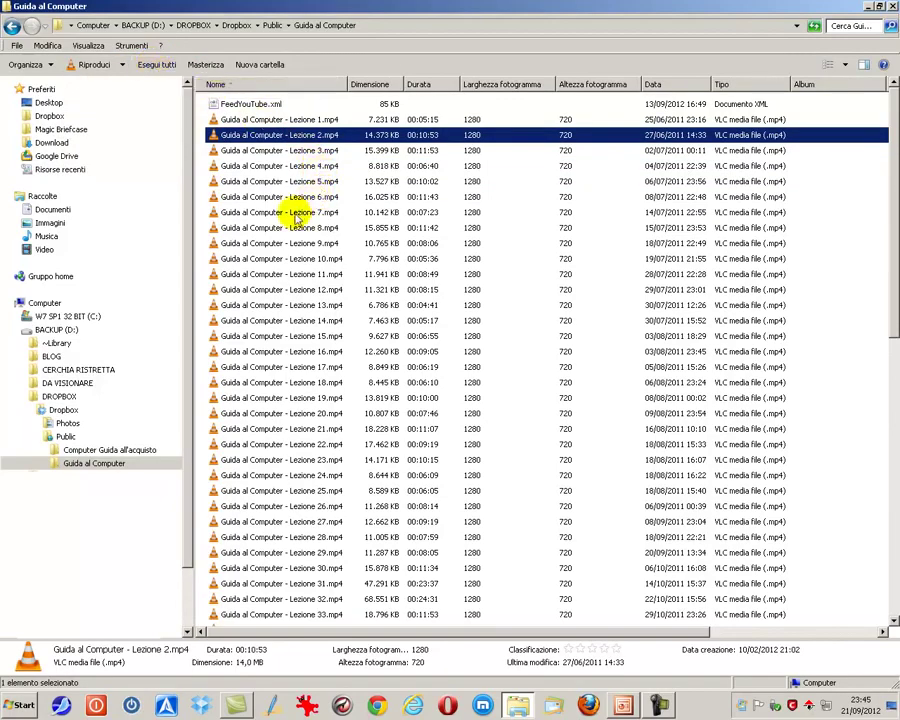
{"action": "left_click", "coordinate": [296, 212], "text": "shift"}
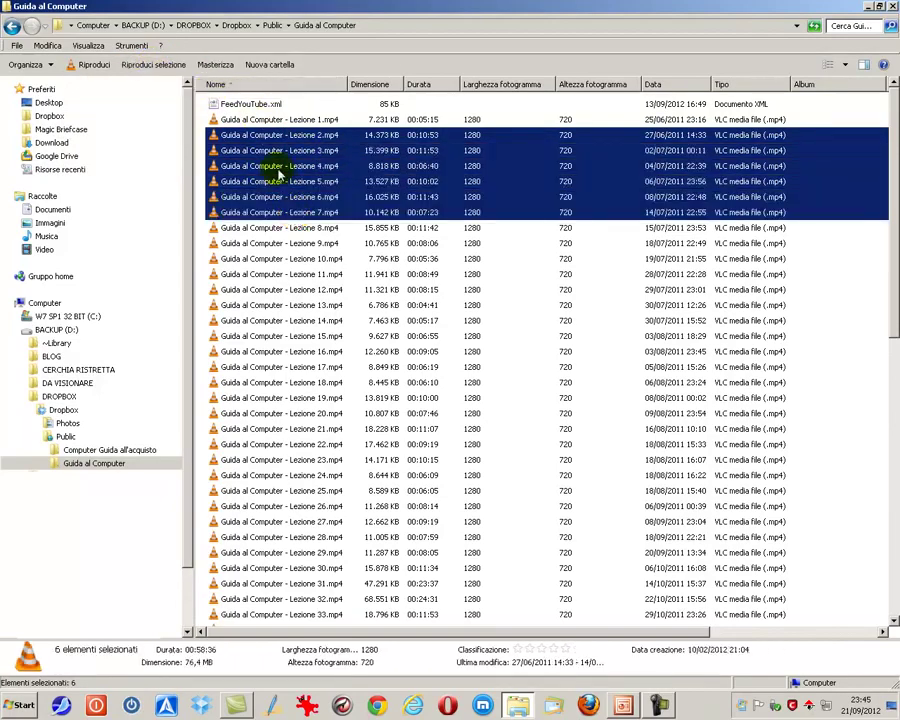
{"action": "left_click", "coordinate": [270, 243]}
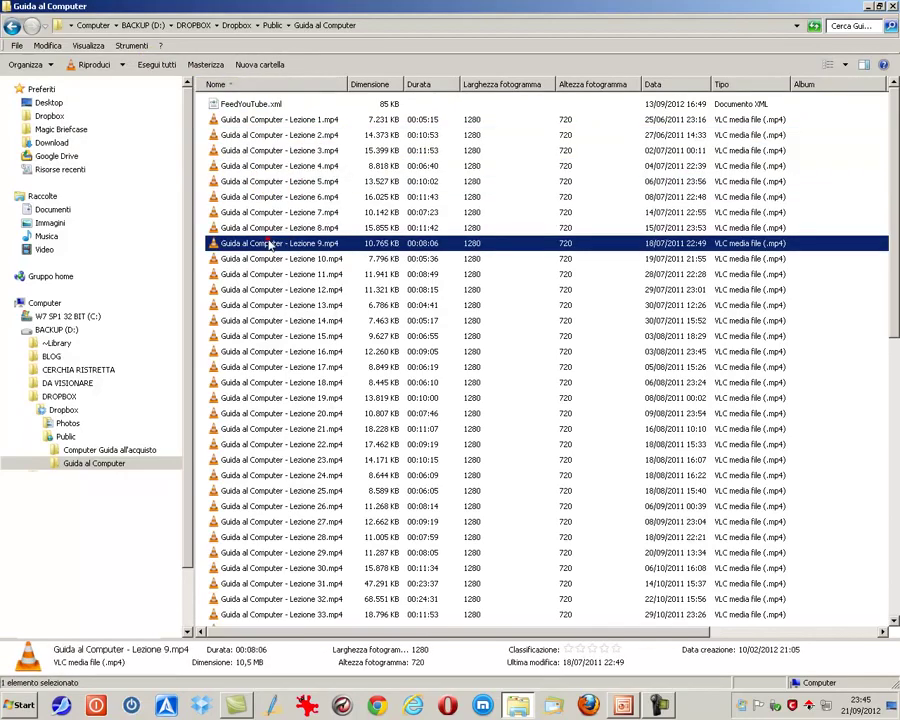
{"action": "left_click", "coordinate": [270, 305], "text": "shift"}
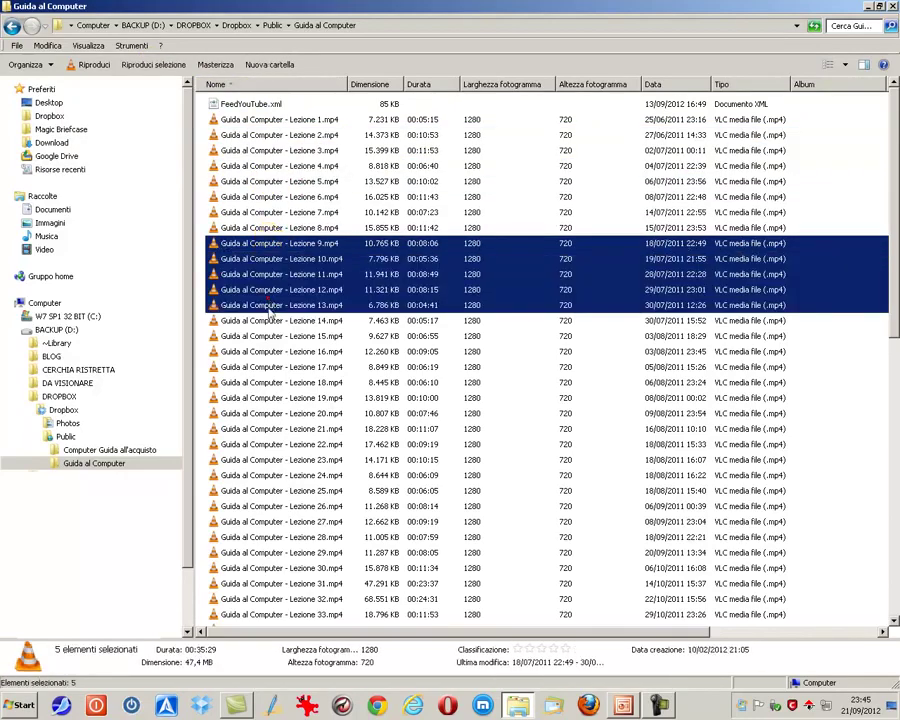
{"action": "left_click", "coordinate": [266, 212], "text": "ctrl"}
{"action": "left_click", "coordinate": [266, 181], "text": "ctrl"}
{"action": "left_click", "coordinate": [268, 150], "text": "ctrl"}
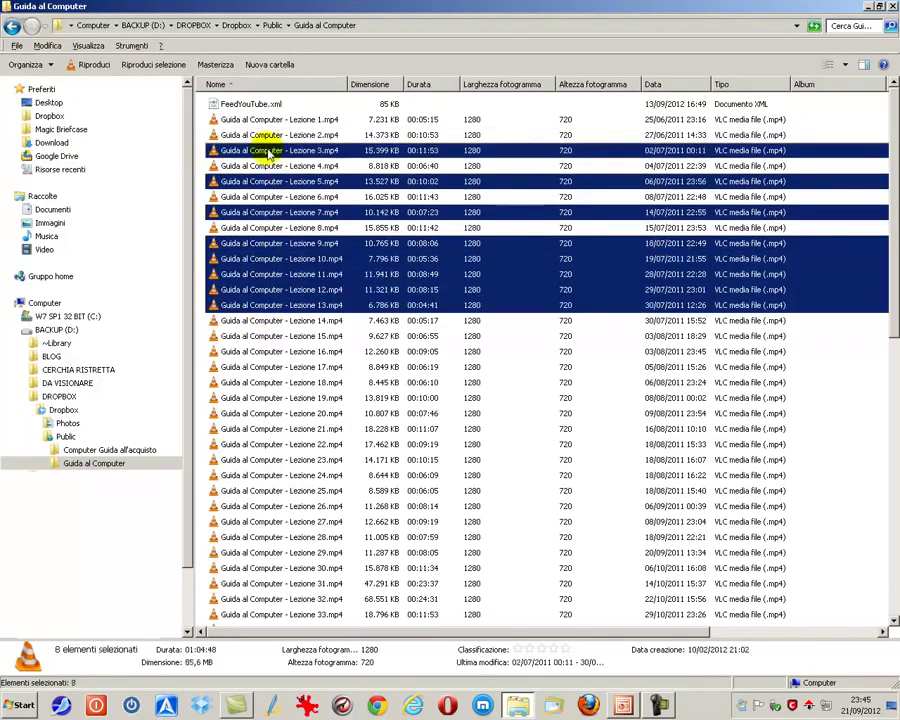
{"action": "left_click", "coordinate": [153, 65]}
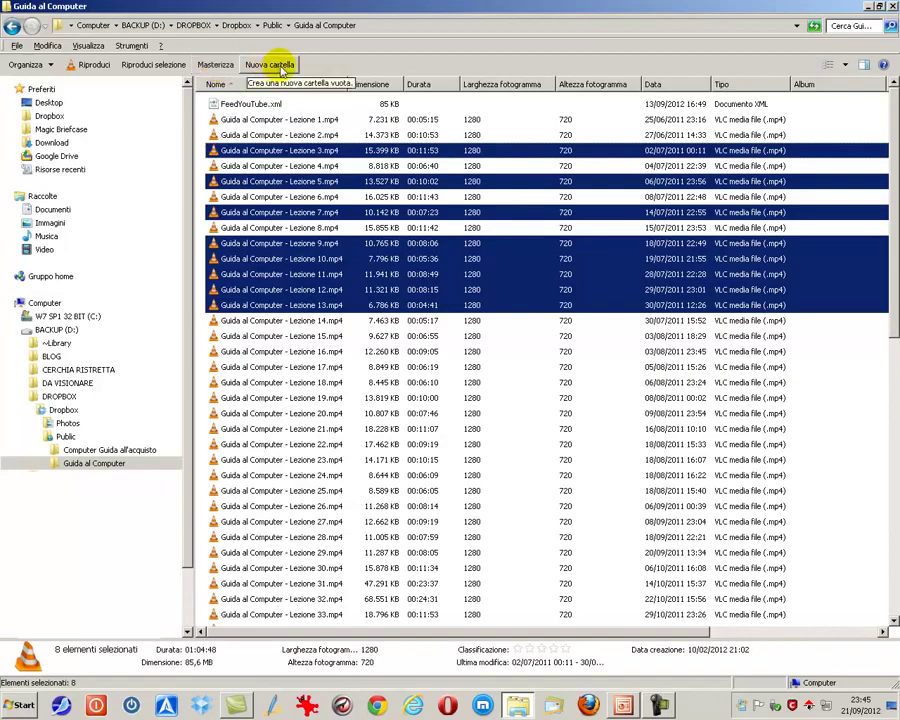
Create a new folder inside Guida al Computer and remove it
{"action": "left_click", "coordinate": [268, 66]}
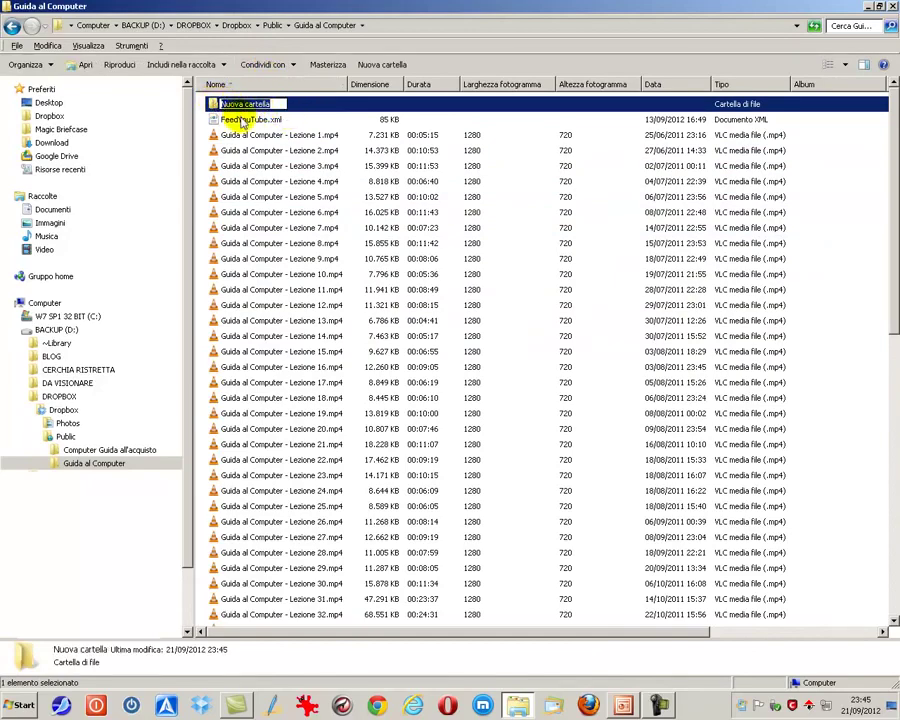
{"action": "left_click", "coordinate": [240, 115]}
Select the files from Lezione 3 to Lezione 13 and view the Organizza commands available for them
{"action": "left_click_drag", "start_coordinate": [580, 148], "coordinate": [300, 303]}
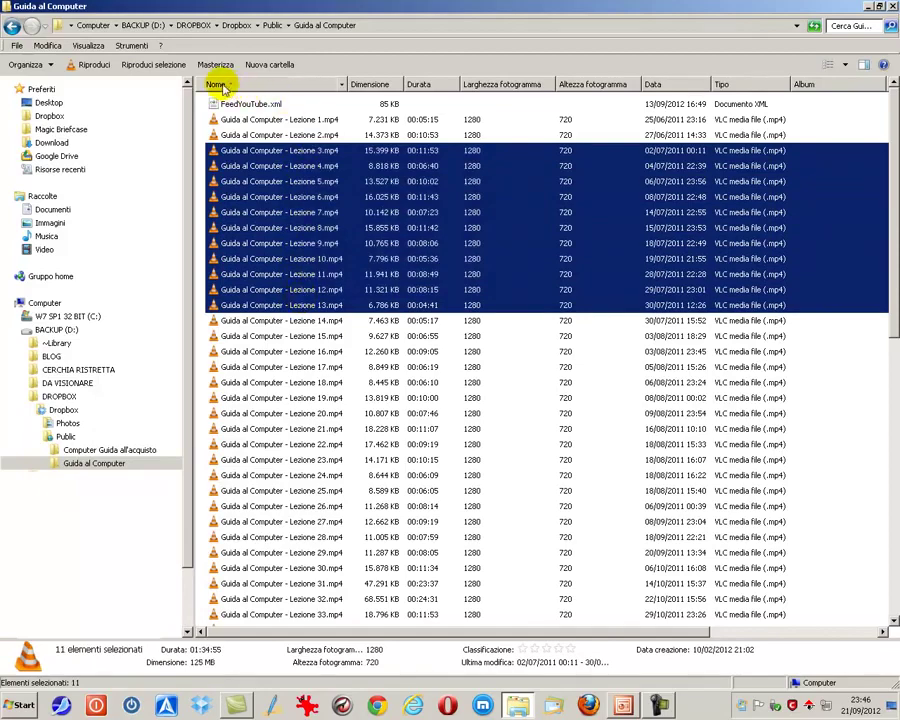
{"action": "left_click", "coordinate": [50, 65]}
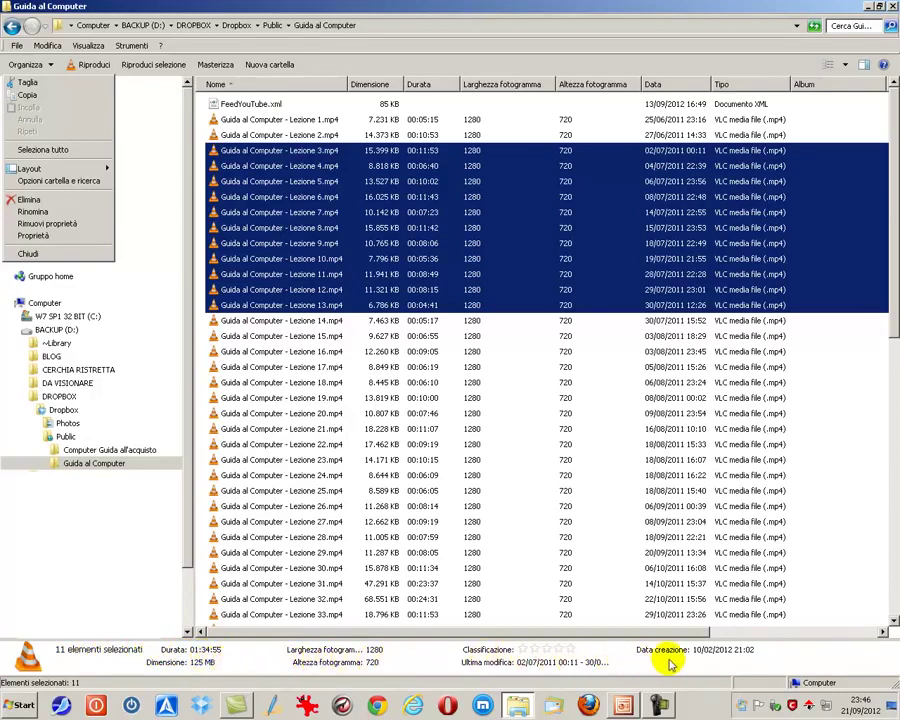
{"action": "left_click", "coordinate": [303, 352]}
Select the Lezione 16, Lezione 13, Lezione 10 and Lezione 9 files one at a time to show their details
{"action": "left_click", "coordinate": [303, 352]}
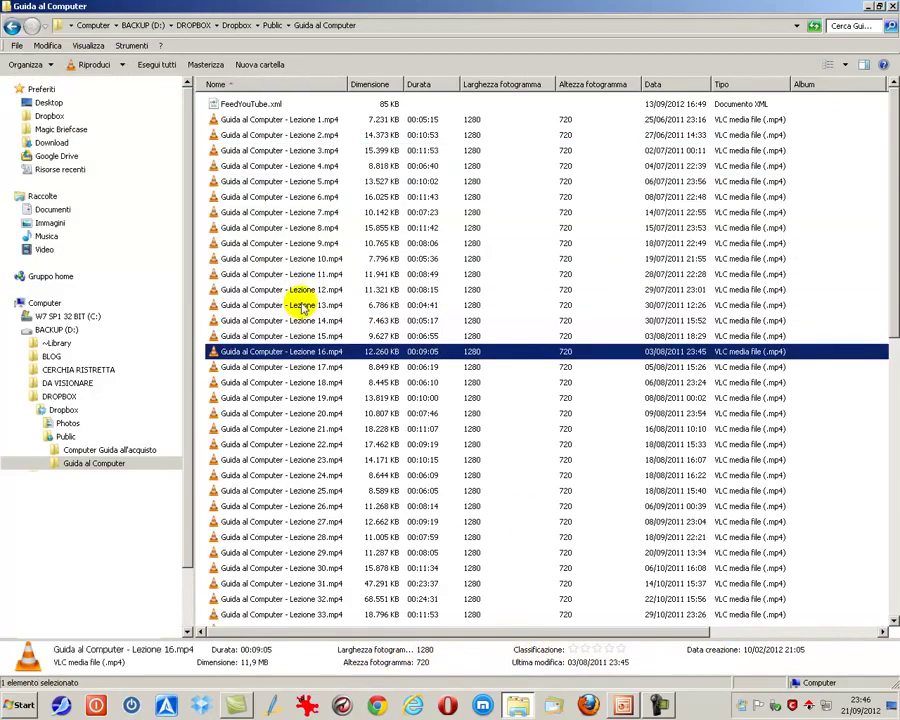
{"action": "left_click", "coordinate": [297, 304]}
{"action": "left_click", "coordinate": [300, 258]}
{"action": "left_click", "coordinate": [298, 243]}
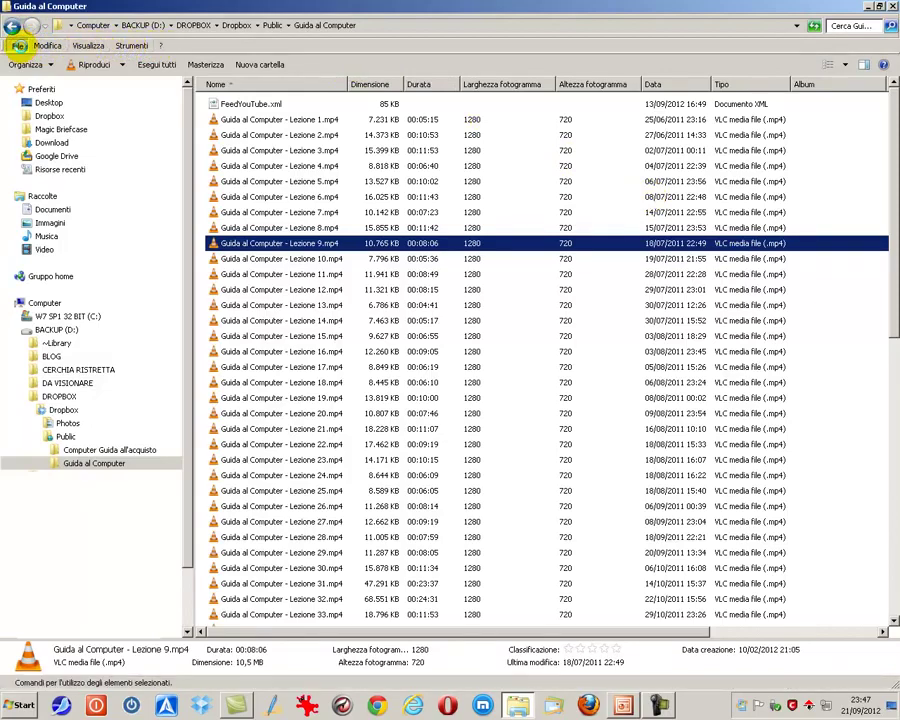
View the File, Modifica, Visualizza and Strumenti commands available for the selected Lezione 9 file
{"action": "left_click", "coordinate": [19, 47]}
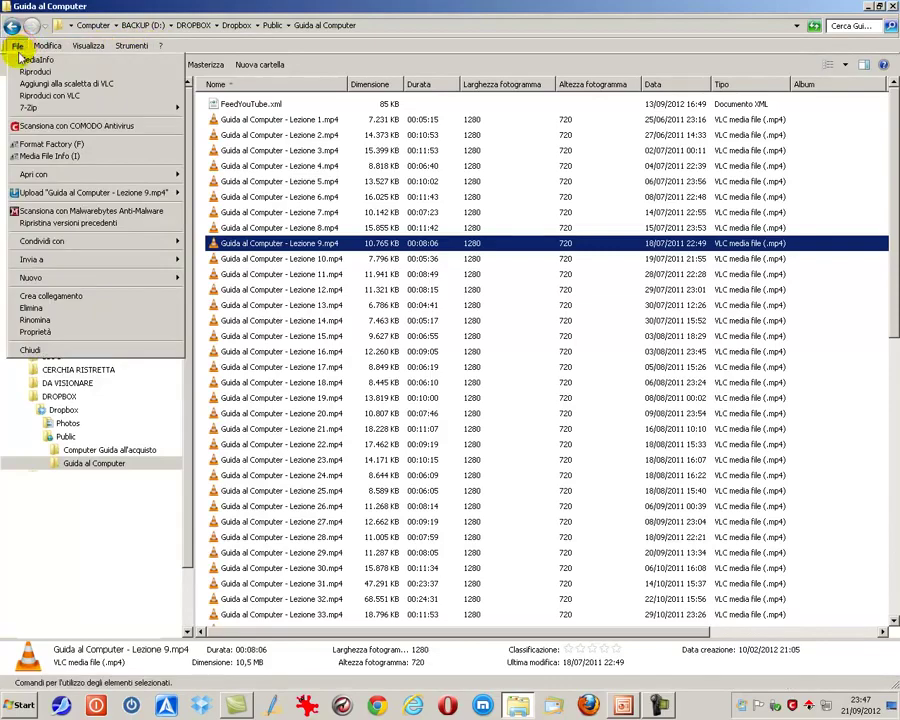
{"action": "mouse_move", "coordinate": [40, 50]}
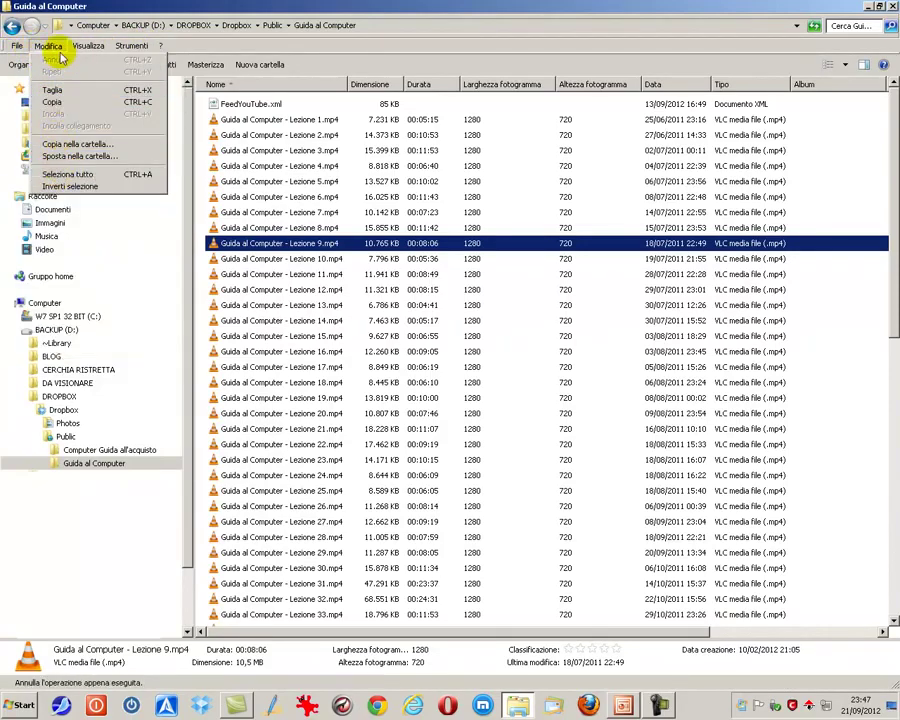
{"action": "mouse_move", "coordinate": [85, 45]}
{"action": "mouse_move", "coordinate": [128, 45]}
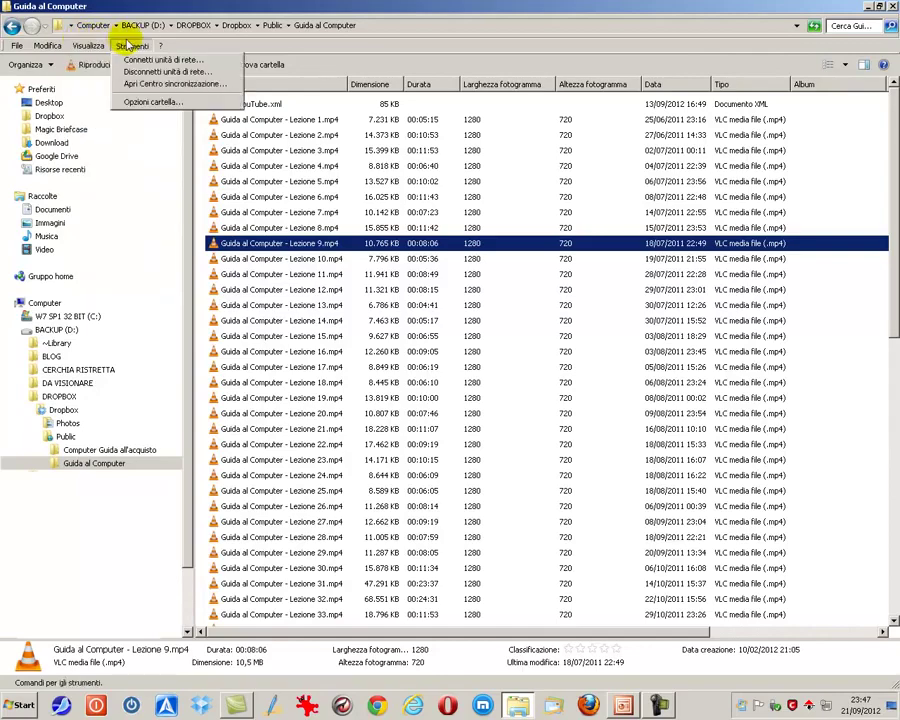
{"action": "right_click", "coordinate": [316, 290]}
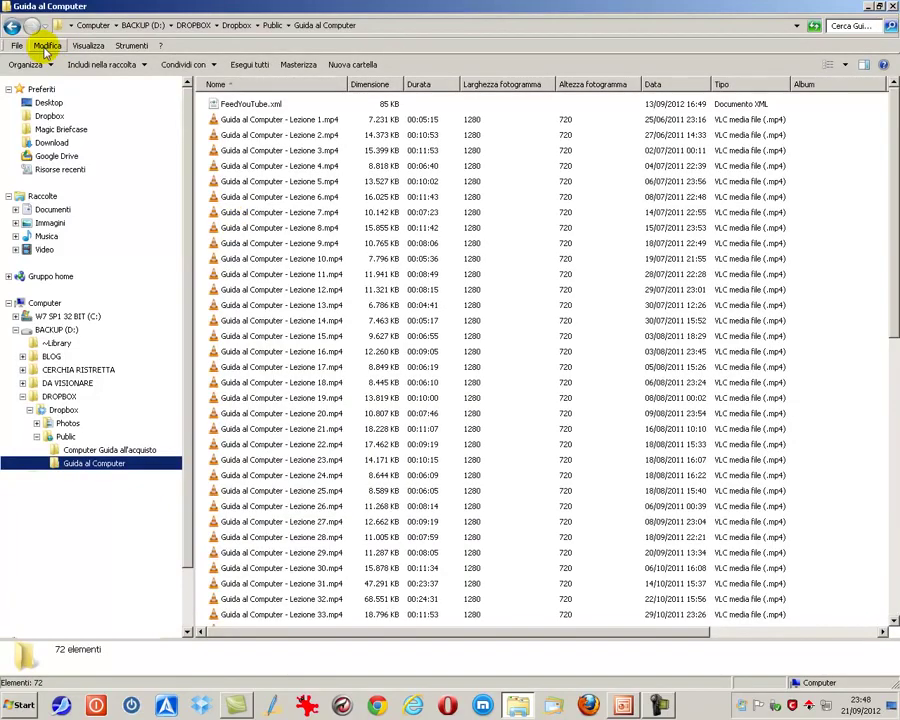
Select all items in the Guida al Computer folder and view the File commands available for them
{"action": "left_click", "coordinate": [45, 47]}
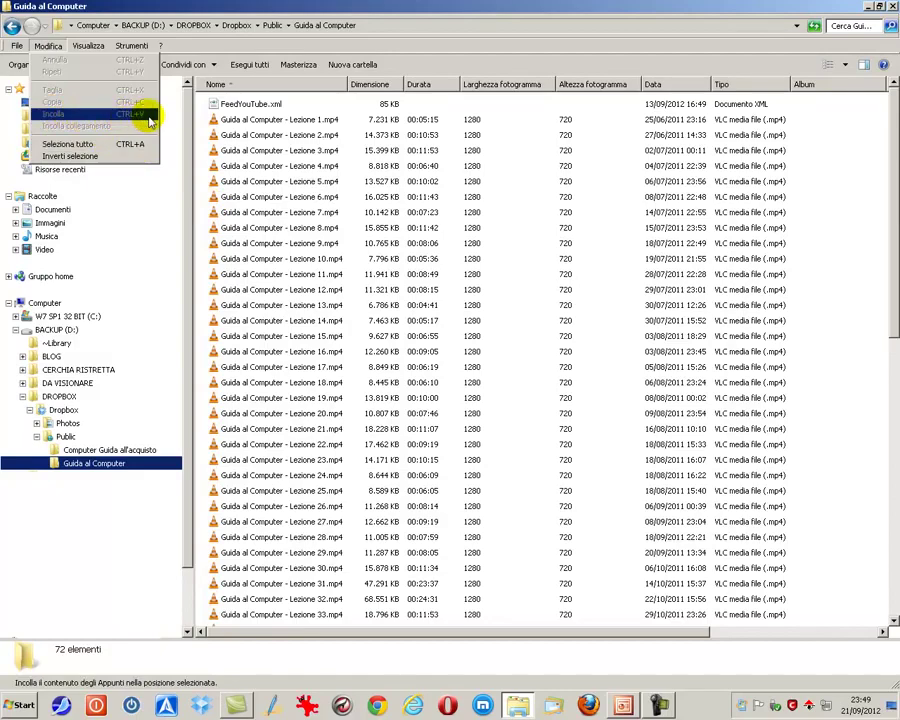
{"action": "left_click", "coordinate": [72, 146]}
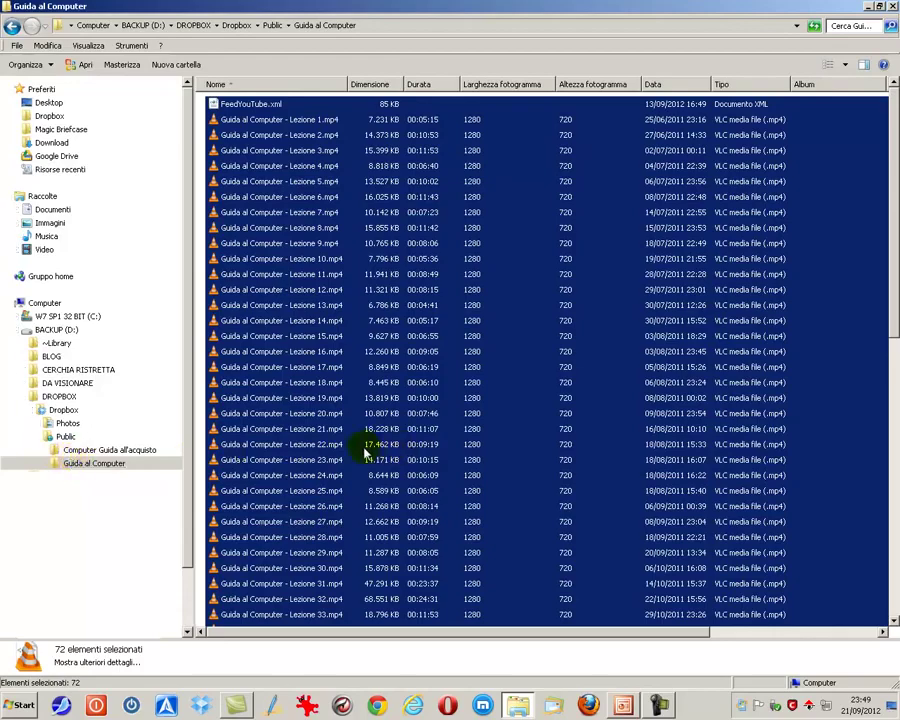
{"action": "left_click", "coordinate": [17, 45]}
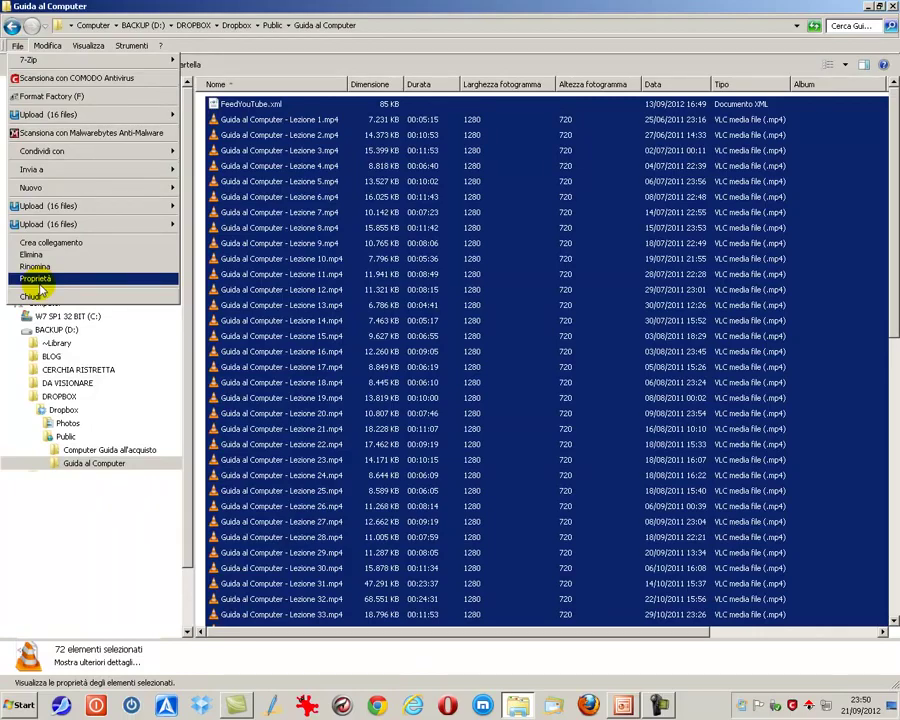
Select only Guida al Computer - Lezione 7.mp4 and view the File and Modifica commands available for it
{"action": "left_click", "coordinate": [240, 212]}
{"action": "left_click", "coordinate": [14, 46]}
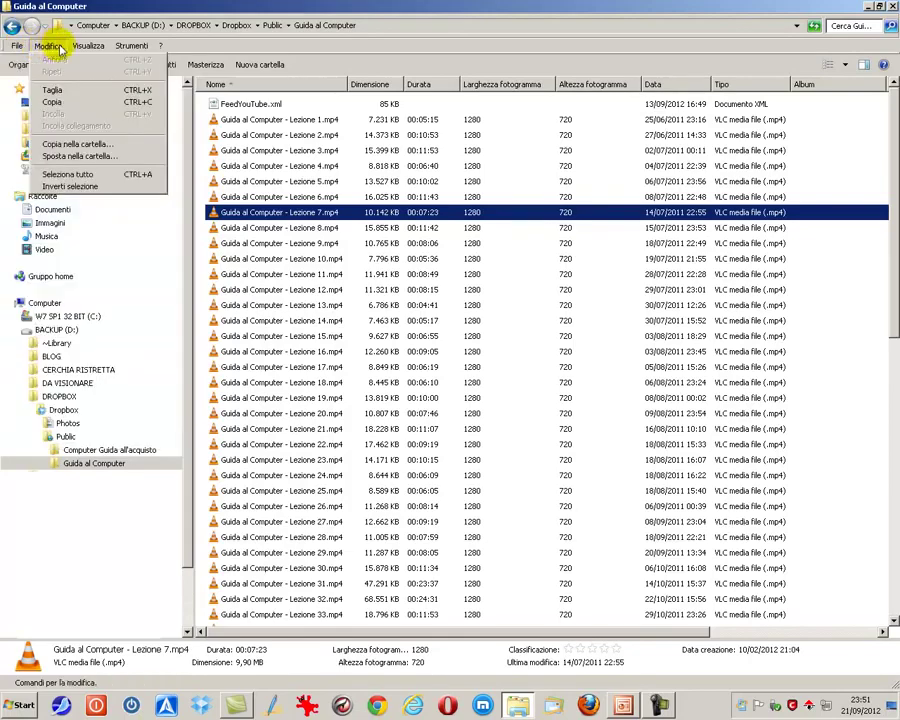
Open the Windows help, and display the Informazioni su Windows version details
{"action": "mouse_move", "coordinate": [160, 46]}
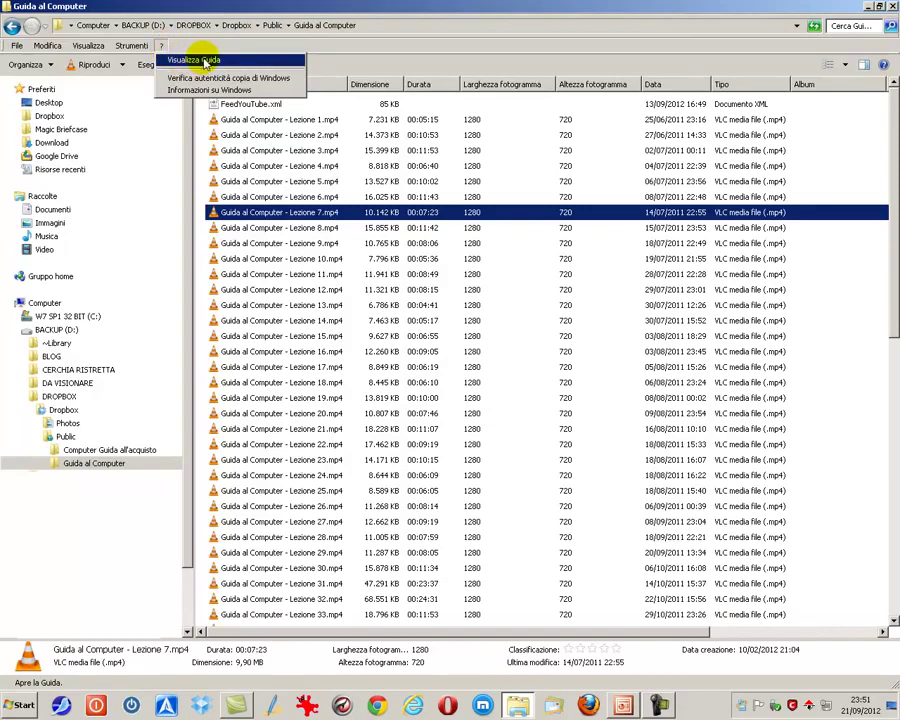
{"action": "left_click", "coordinate": [205, 61]}
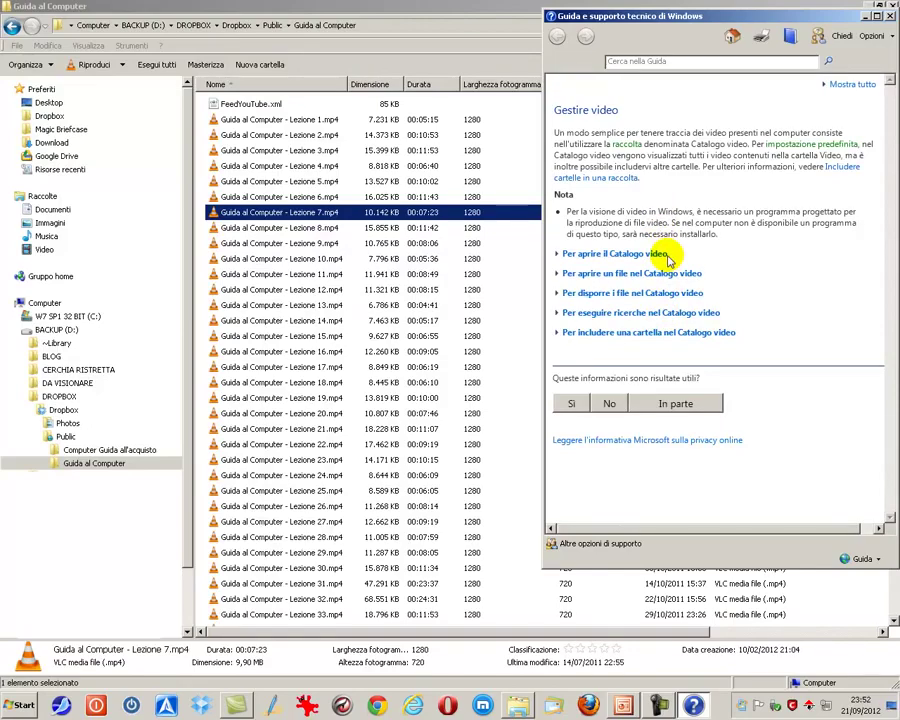
{"action": "left_click", "coordinate": [165, 45]}
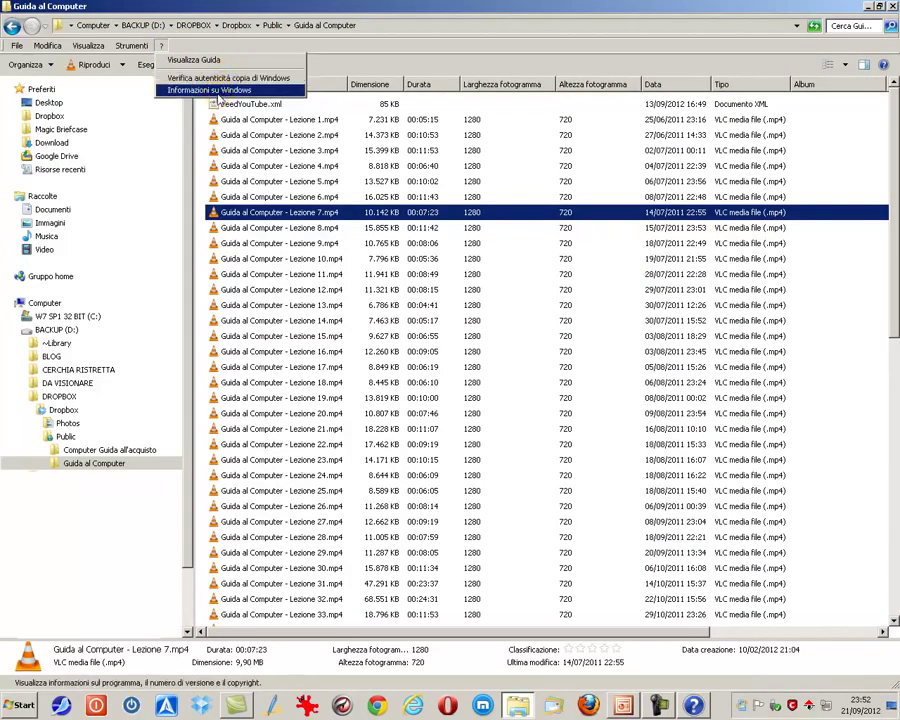
{"action": "left_click", "coordinate": [205, 90]}
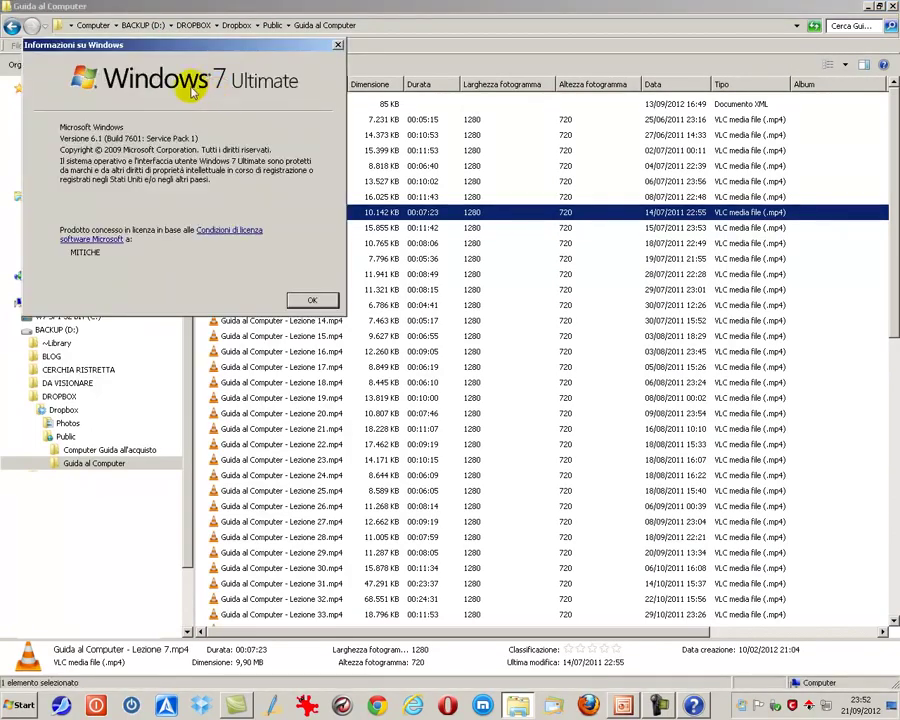